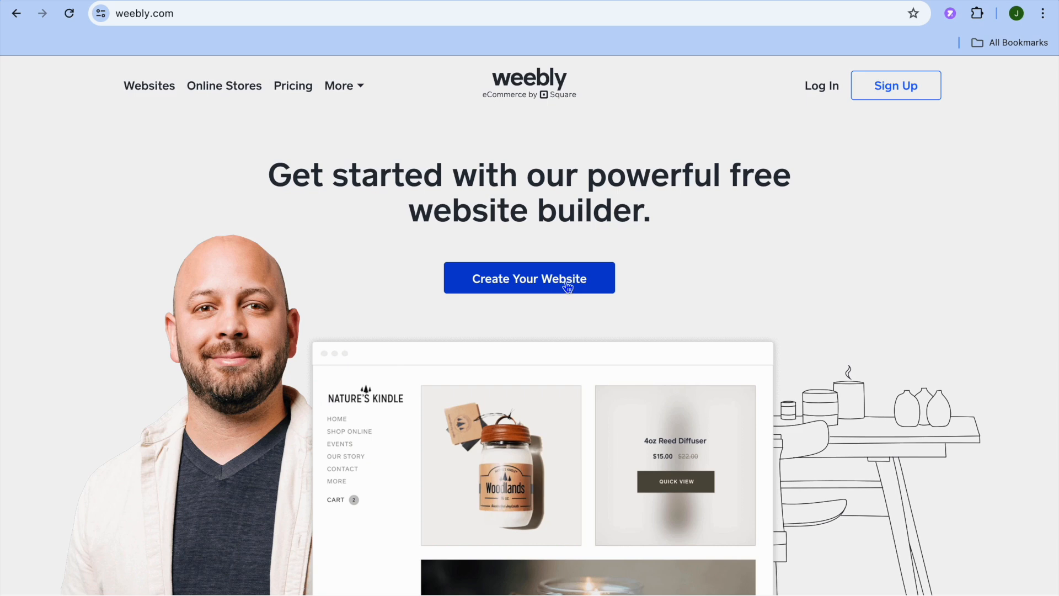
- Start creating a website with an online store and name the store TEST
click(568, 286)
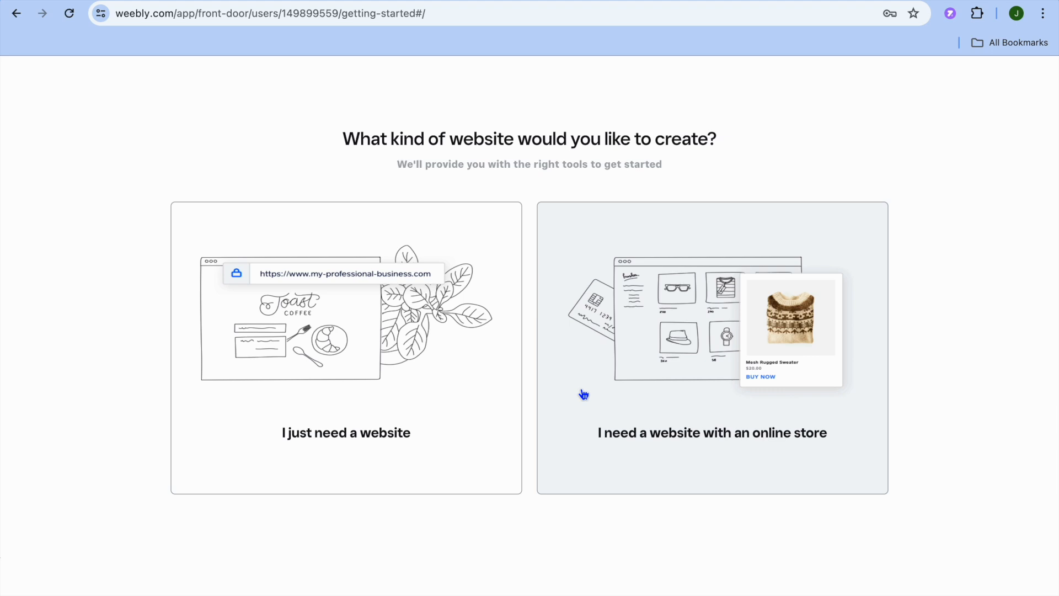
click(656, 373)
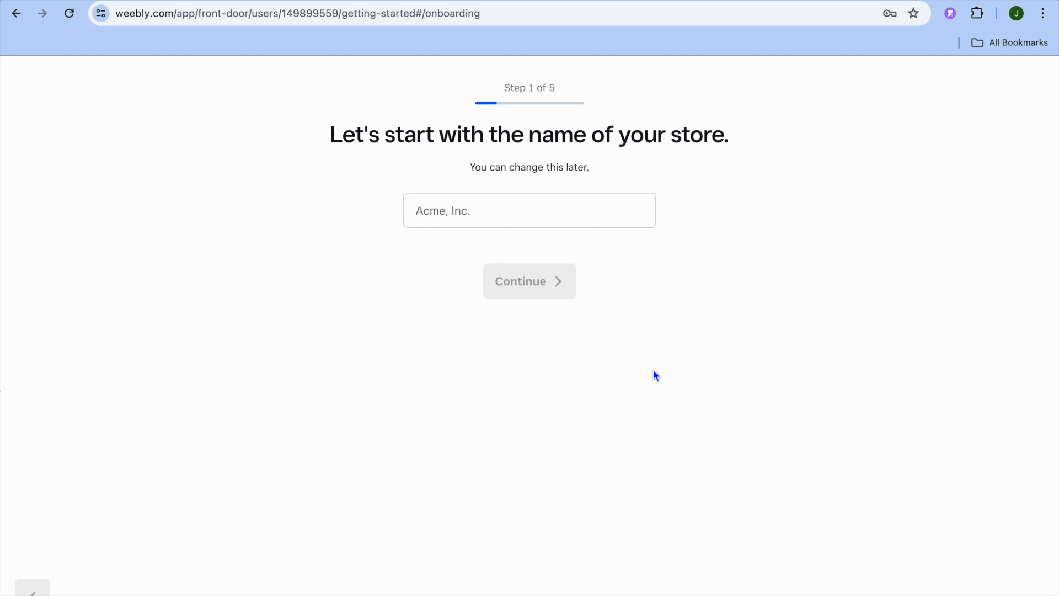
click(567, 220)
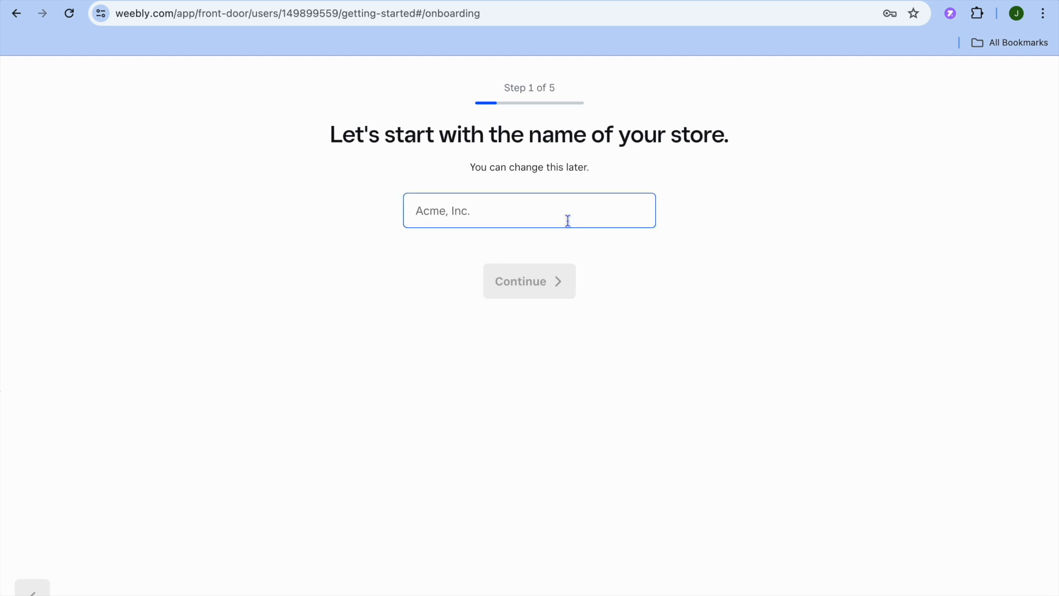
text(TEST)
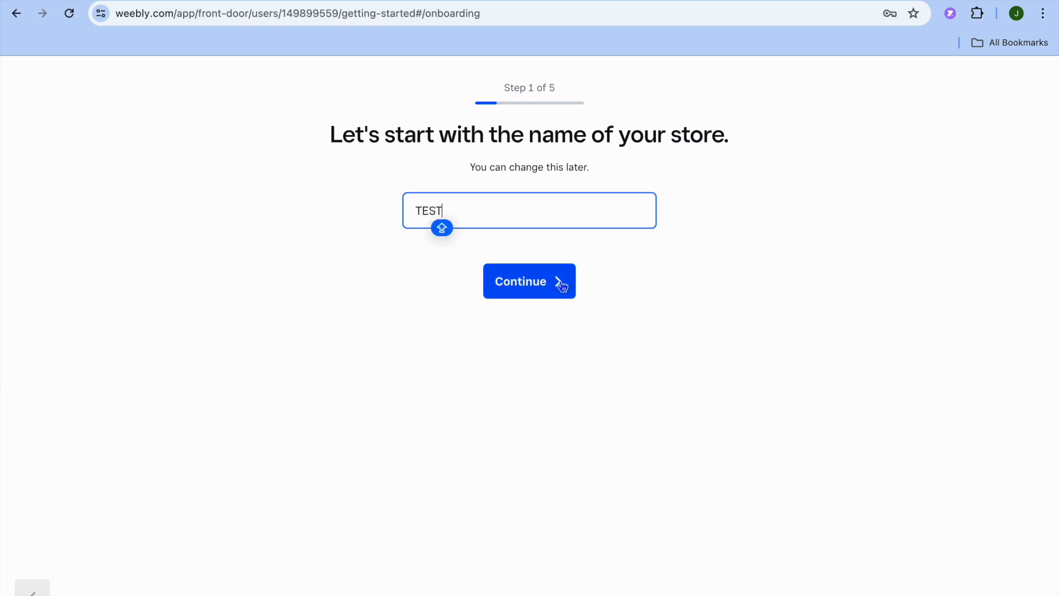
click(550, 283)
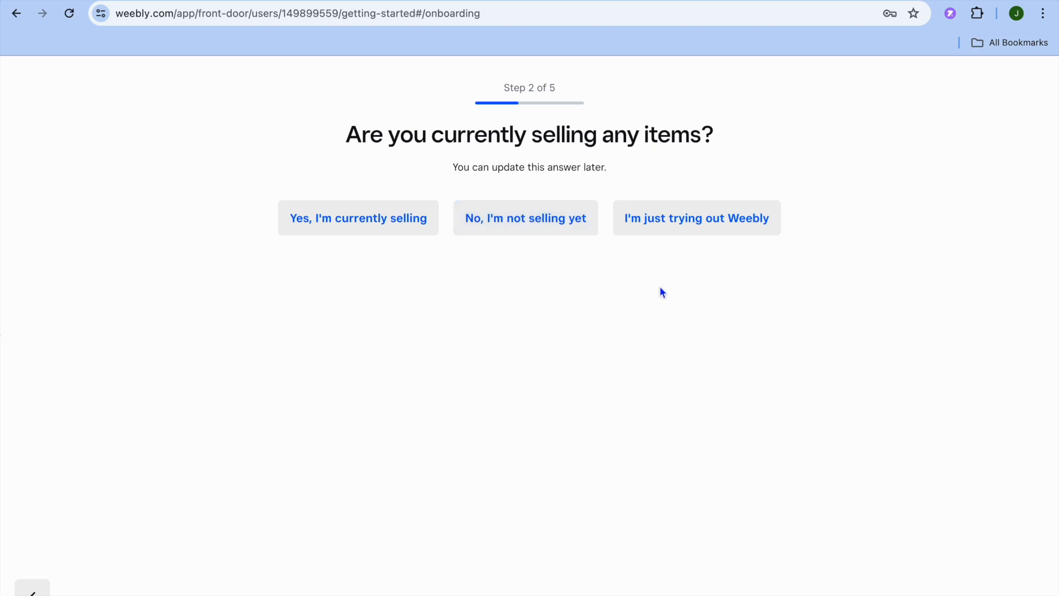
- Complete the store questionnaire with "I'm just trying out Weebly" and Arts & Crafts as the item type, skipping the store address
click(688, 225)
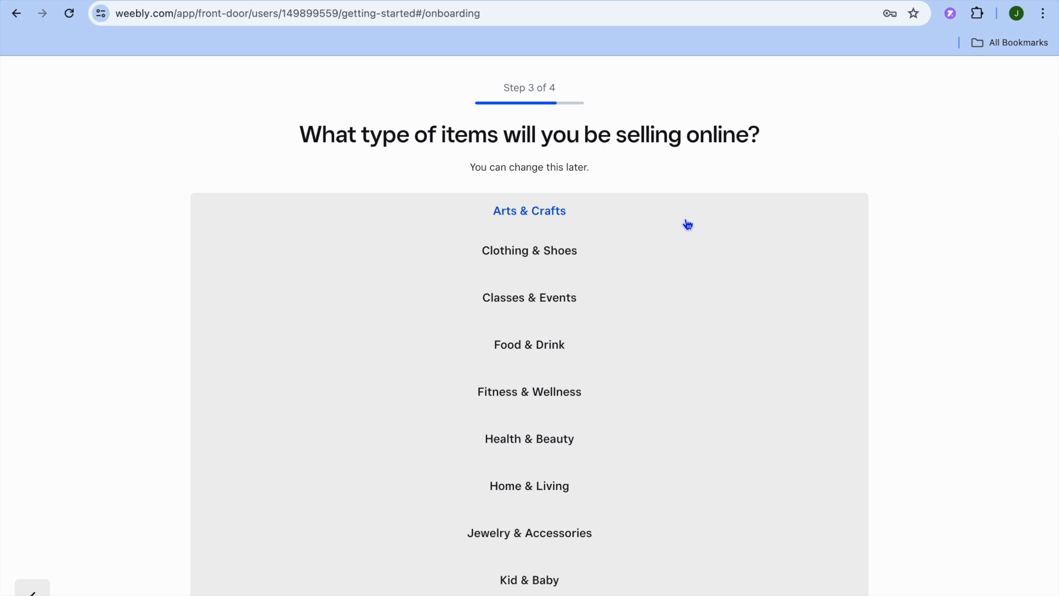
scroll(688, 225, down, 3)
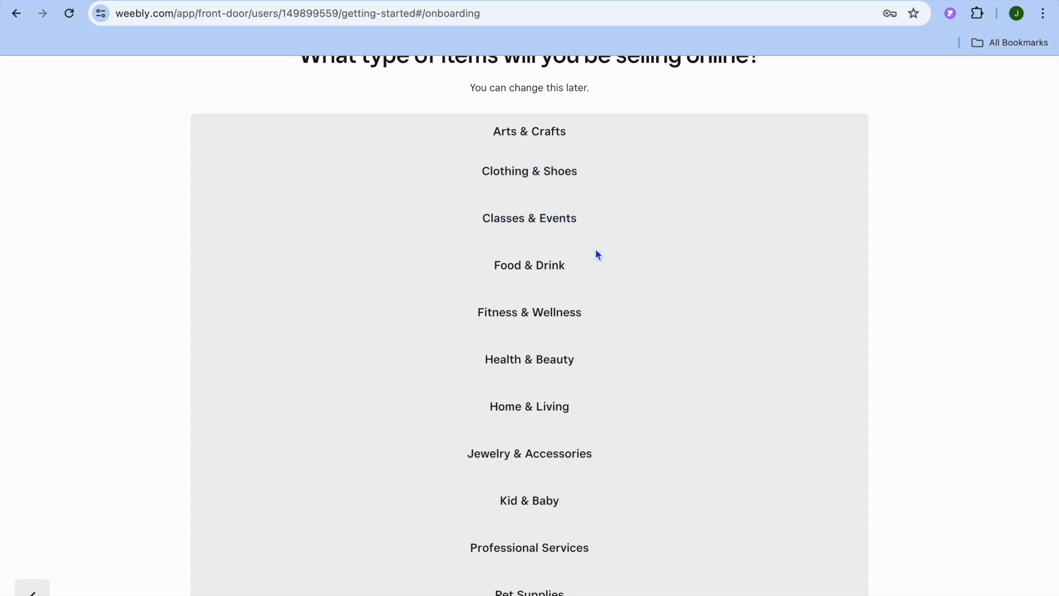
scroll(584, 314, down, 6)
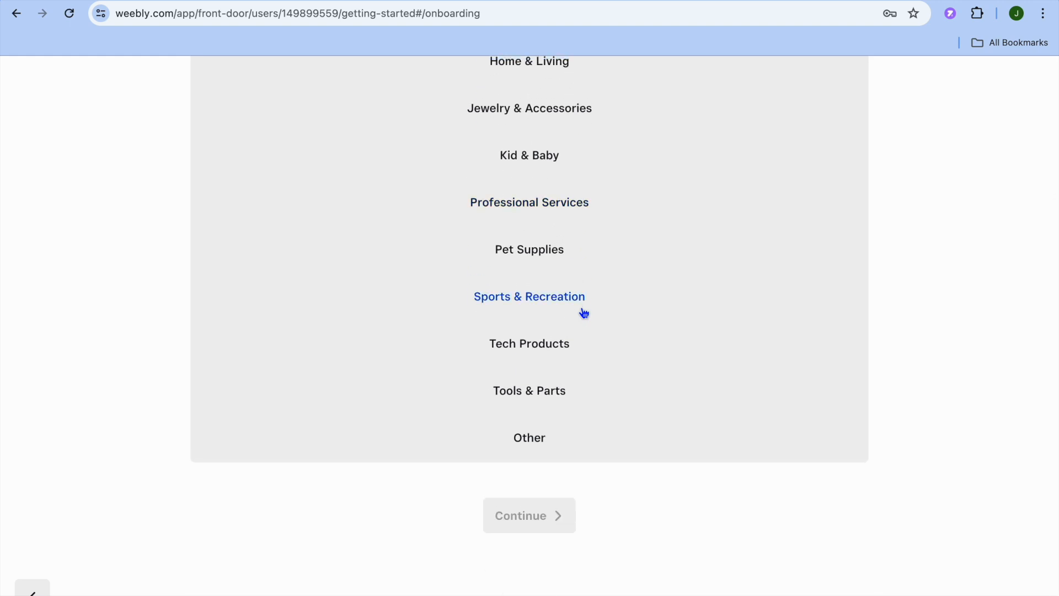
scroll(584, 314, up, 7)
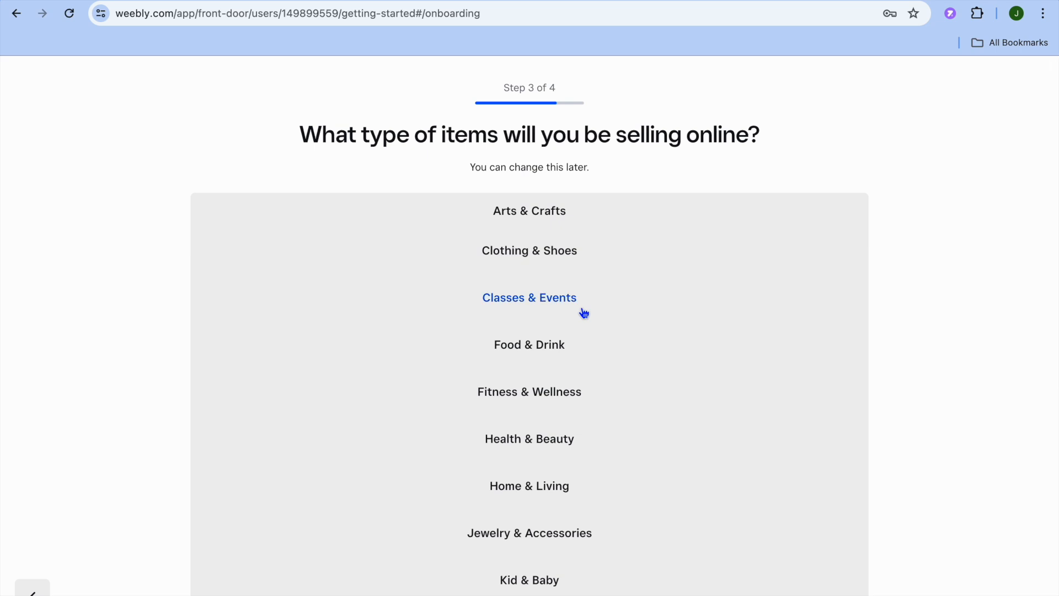
click(545, 211)
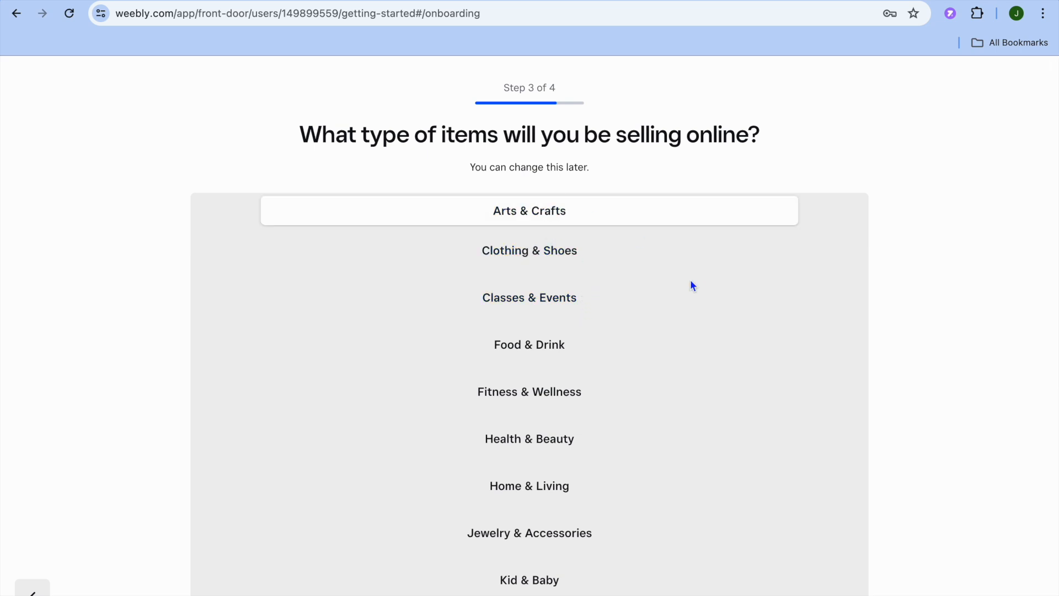
scroll(695, 288, down, 8)
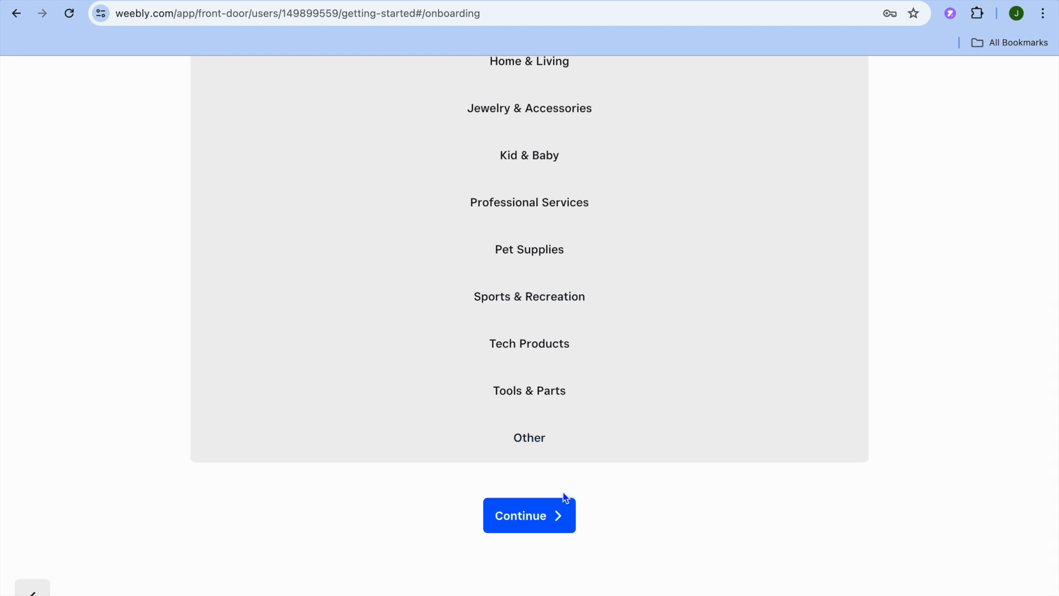
click(535, 519)
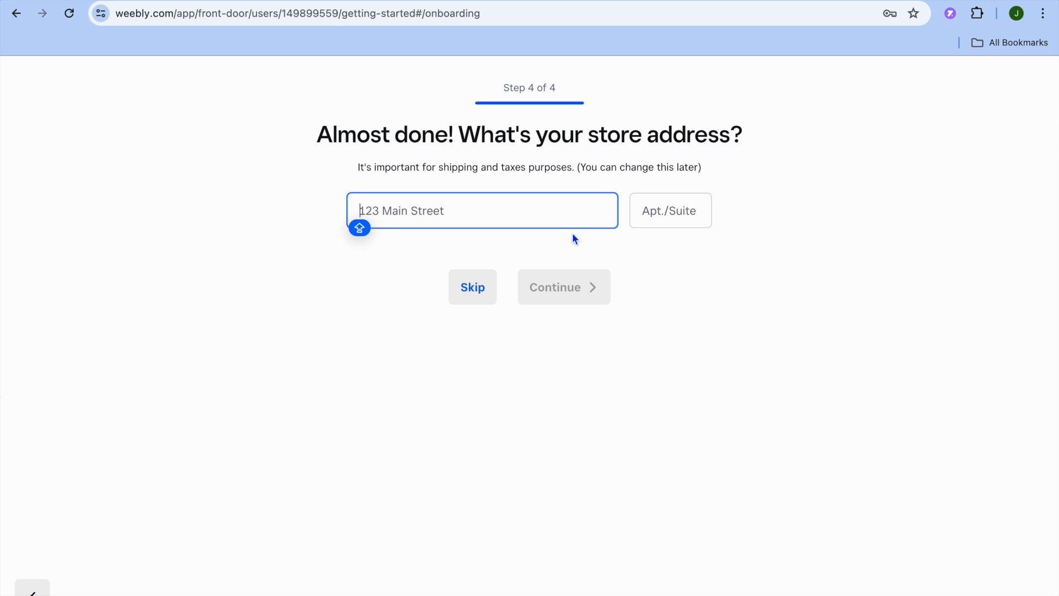
click(483, 287)
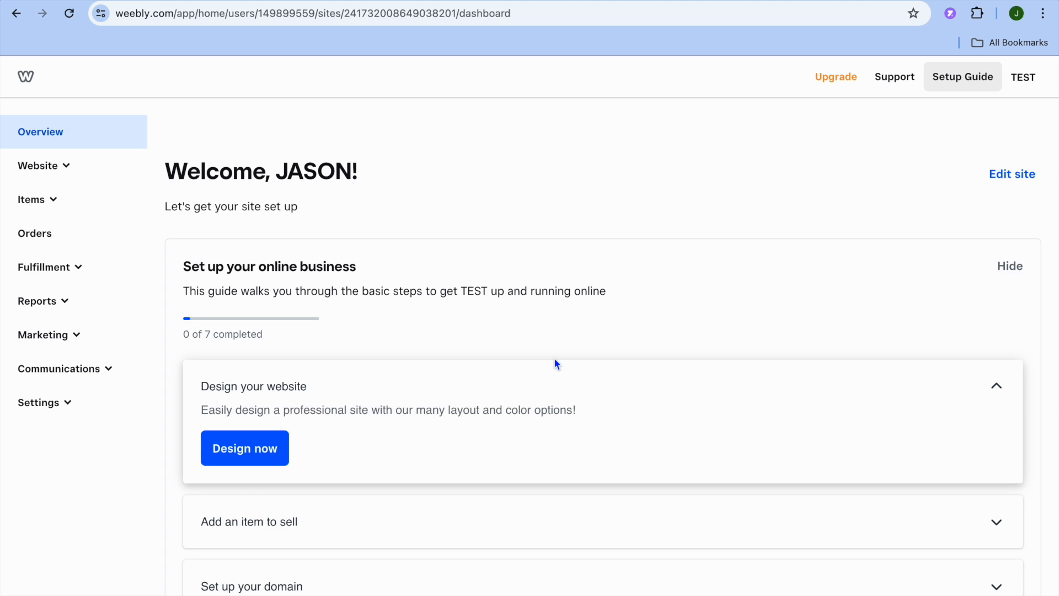
- Open the website design editor and switch the page view from mobile to desktop
click(273, 455)
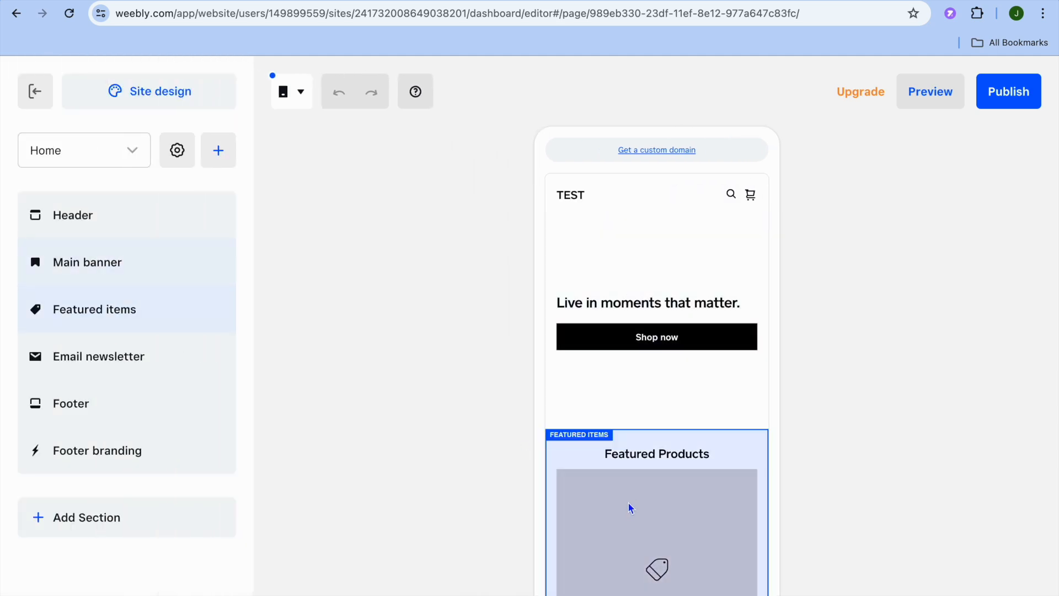
click(296, 97)
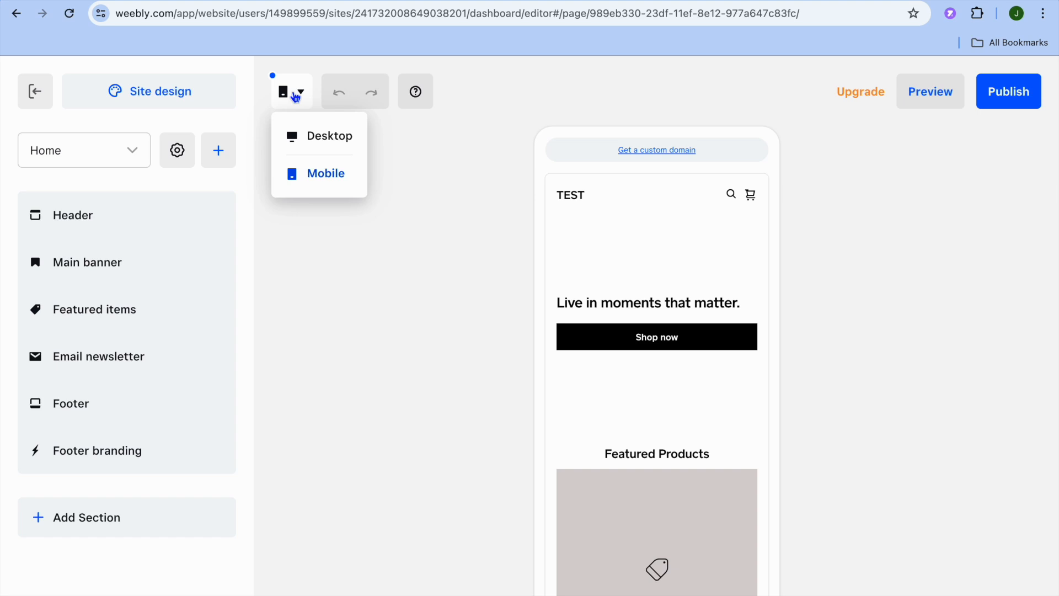
click(332, 138)
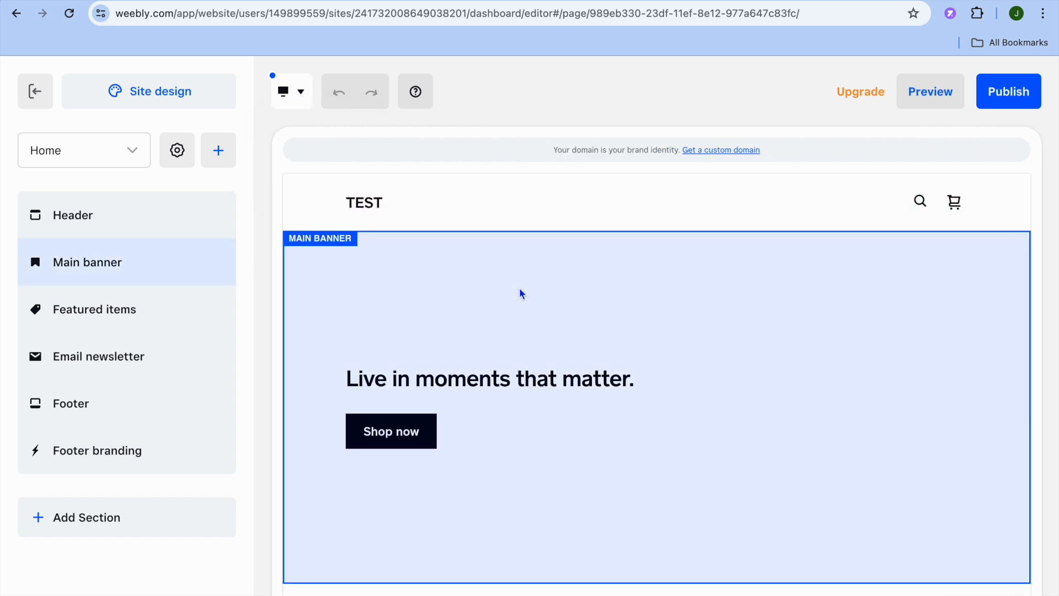
scroll(521, 293, down, 5)
scroll(521, 294, up, 5)
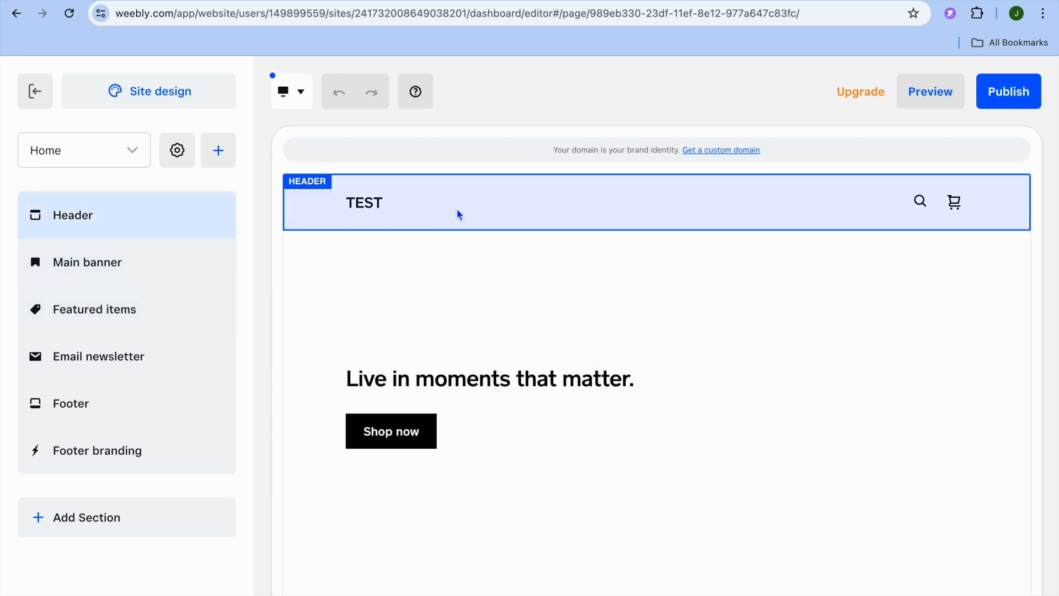
- Open the page's header section for editing and go to its layout and color options
click(425, 215)
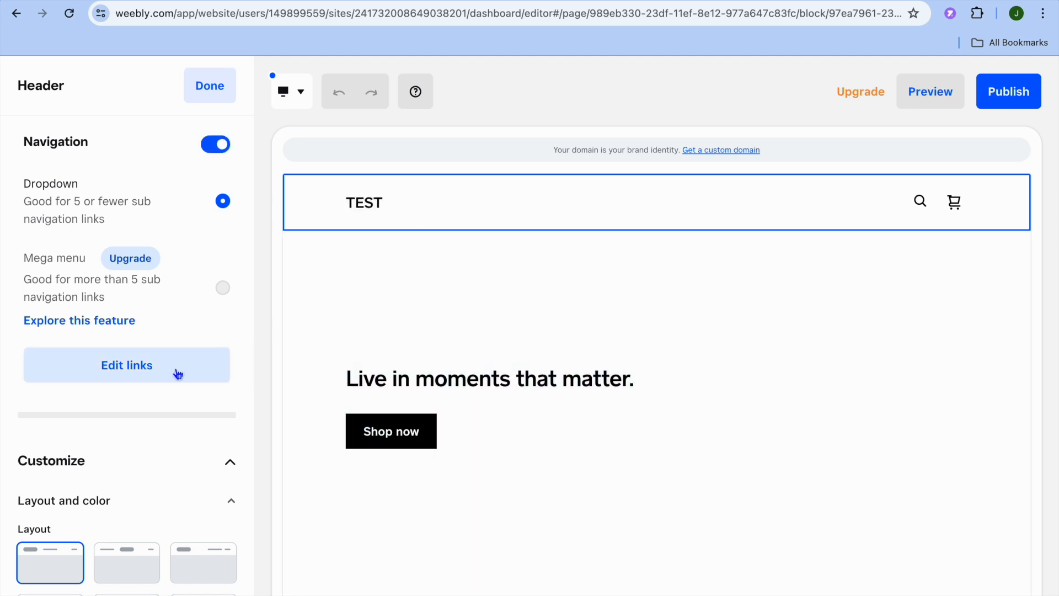
scroll(178, 374, down, 3)
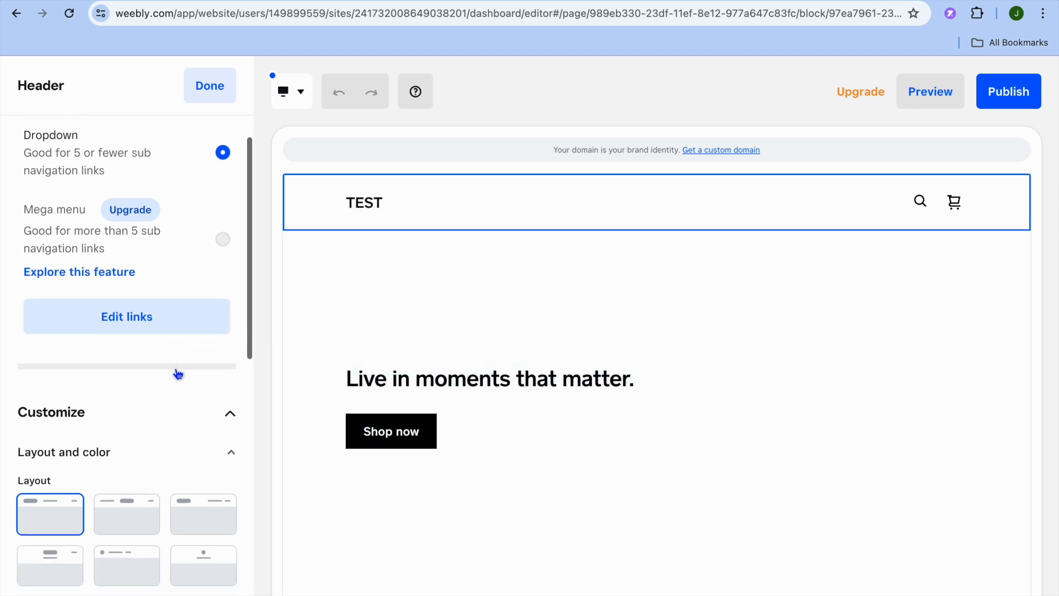
scroll(178, 374, up, 3)
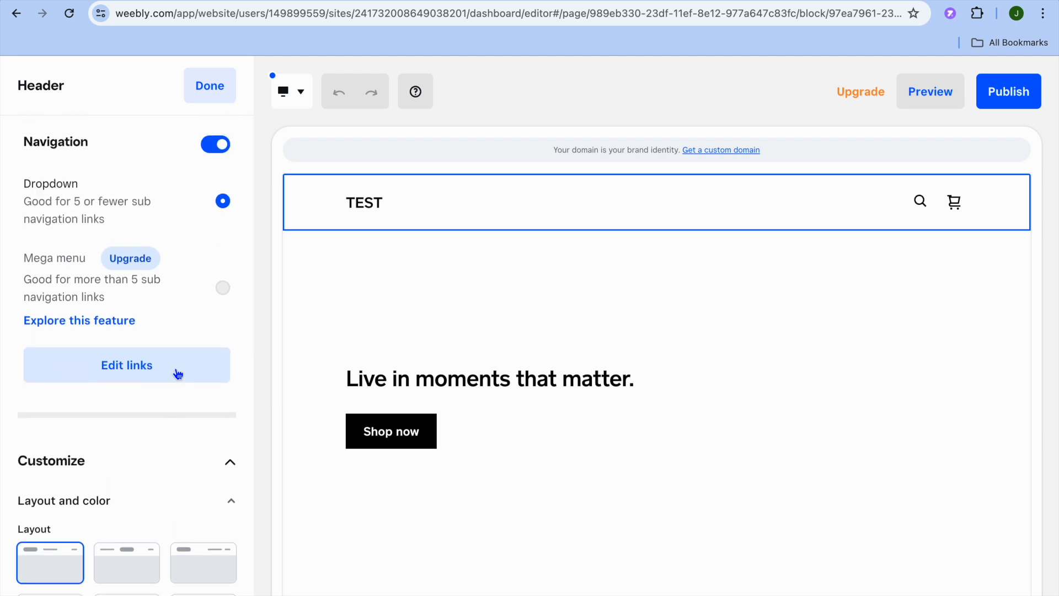
scroll(178, 375, down, 10)
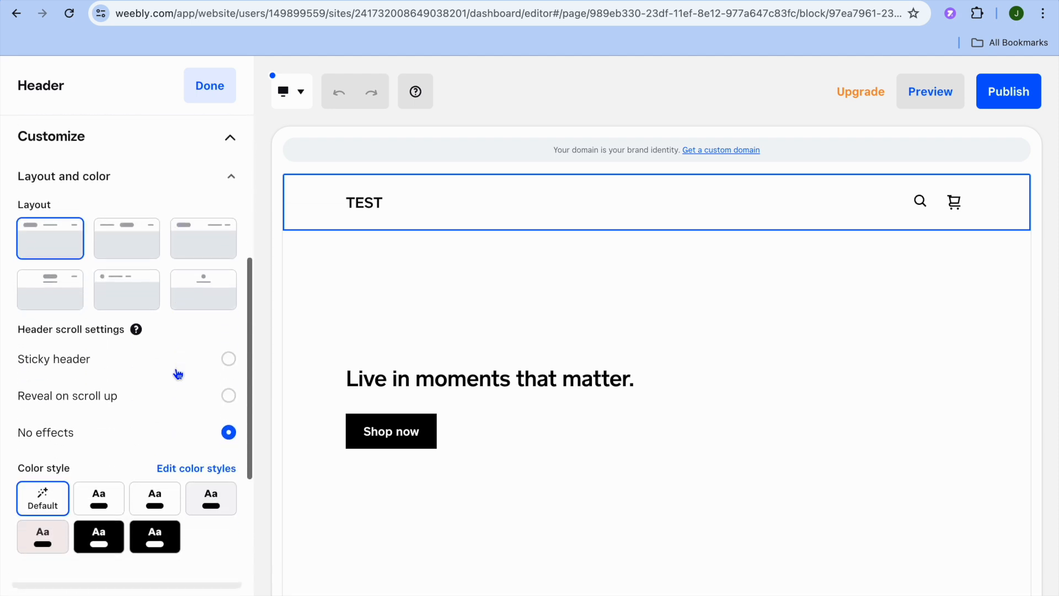
- Try out the alternative header layouts, then return to the first layout with the logo on the left
click(144, 236)
click(188, 238)
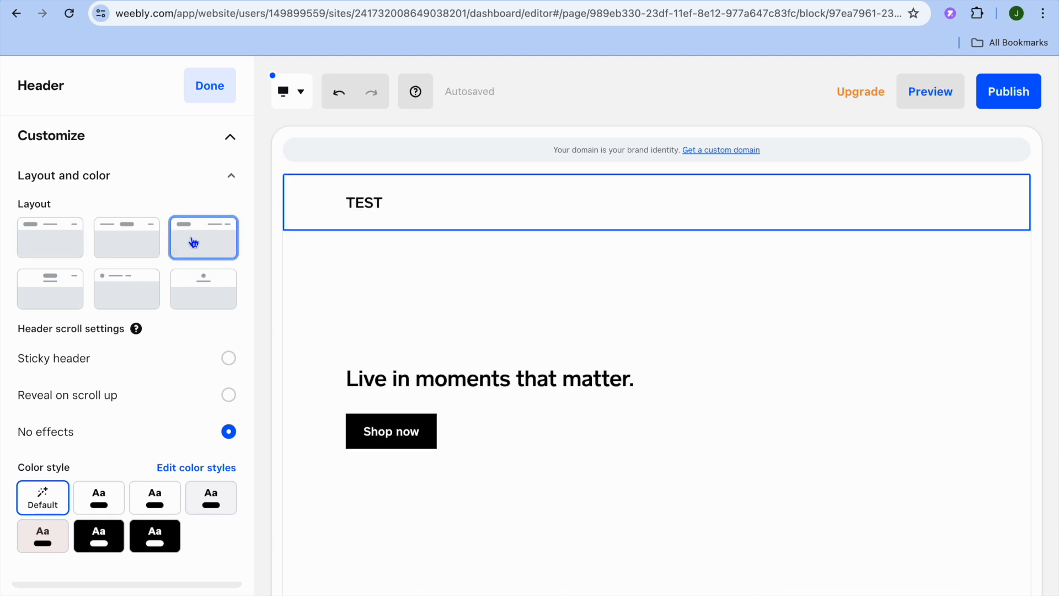
click(41, 255)
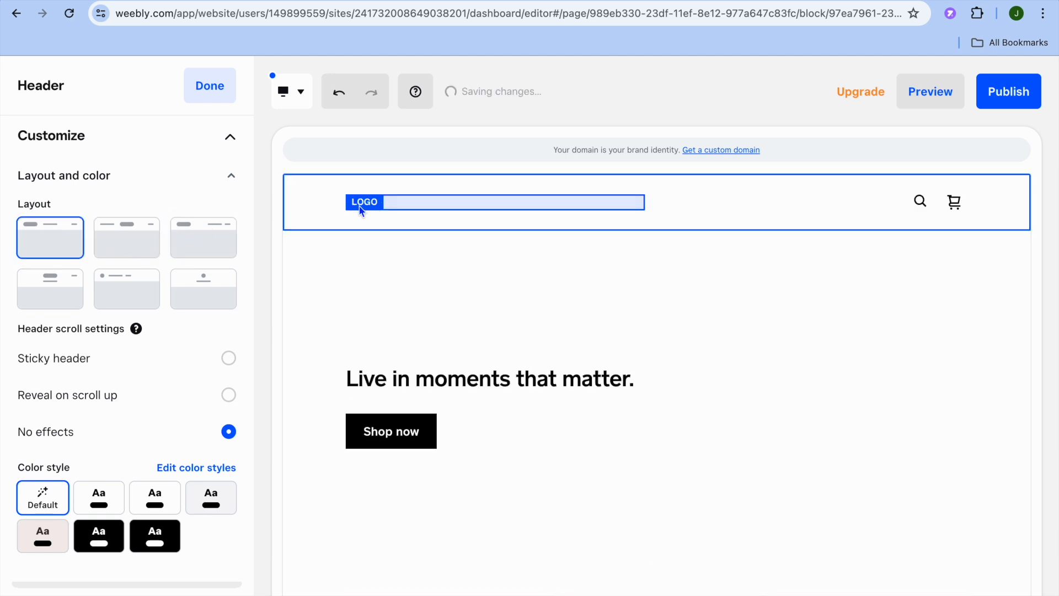
click(124, 241)
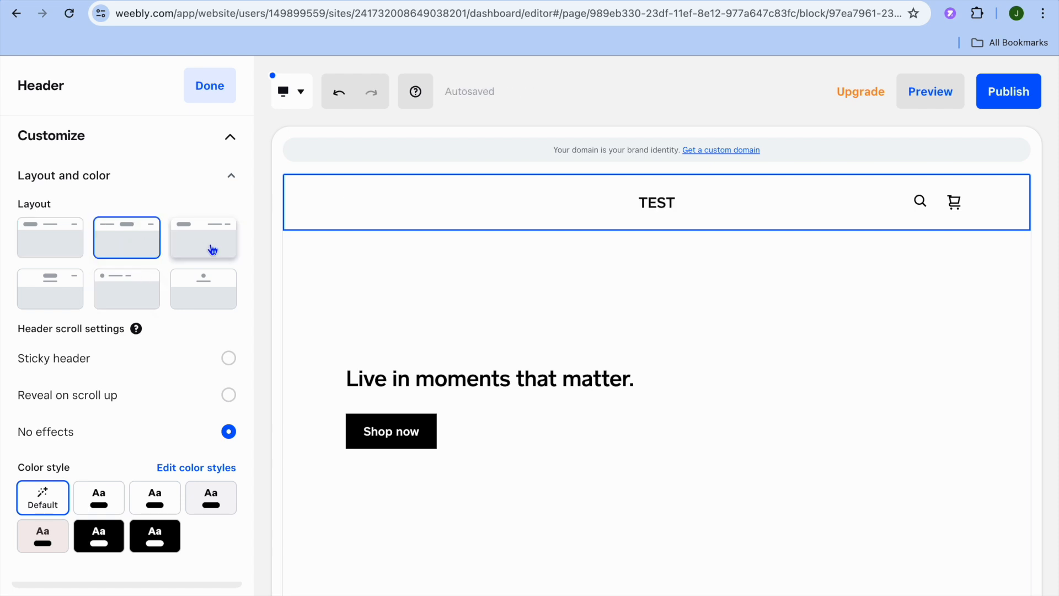
click(49, 283)
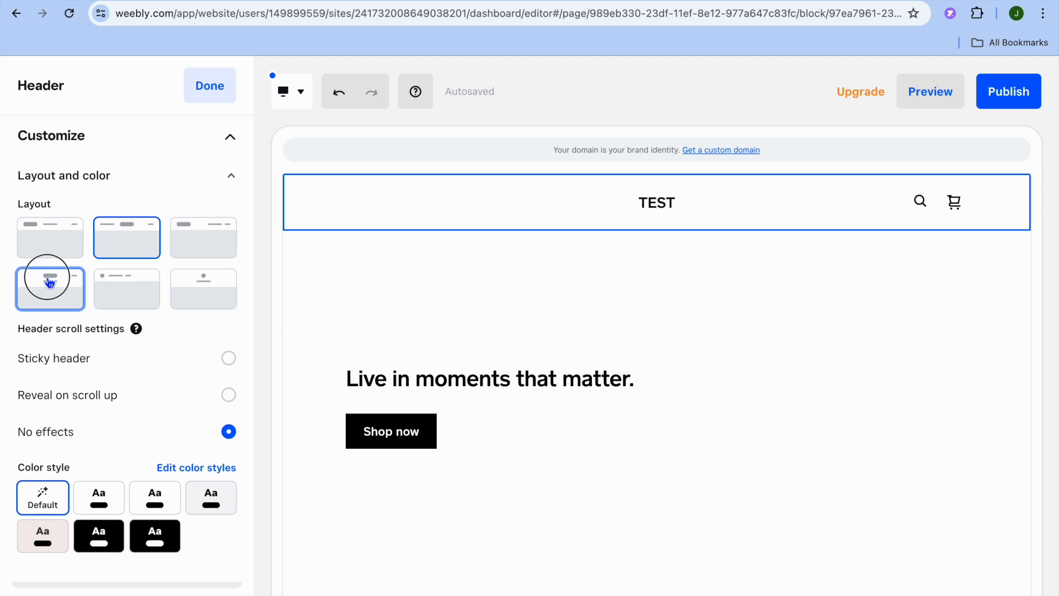
click(132, 290)
click(210, 295)
click(70, 248)
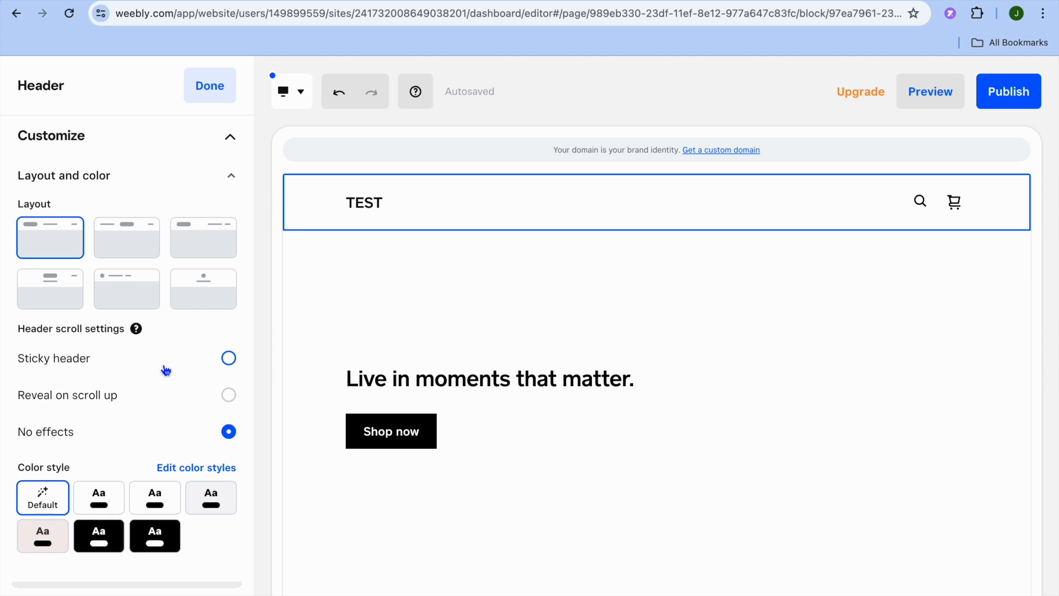
- Expand the header's logo settings and check the available logo types, keeping Text
scroll(166, 370, down, 1)
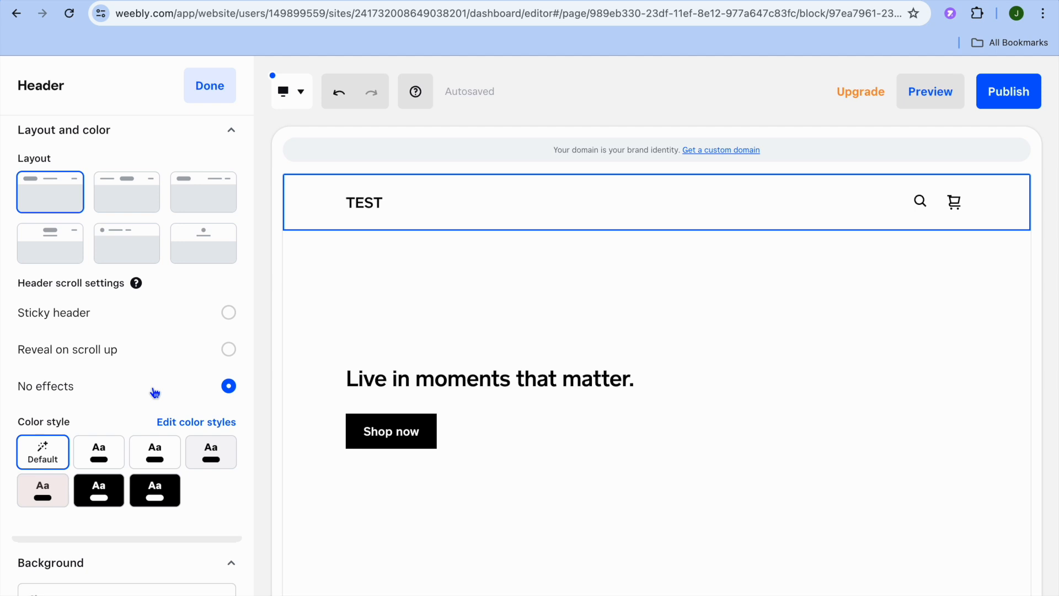
scroll(152, 390, down, 5)
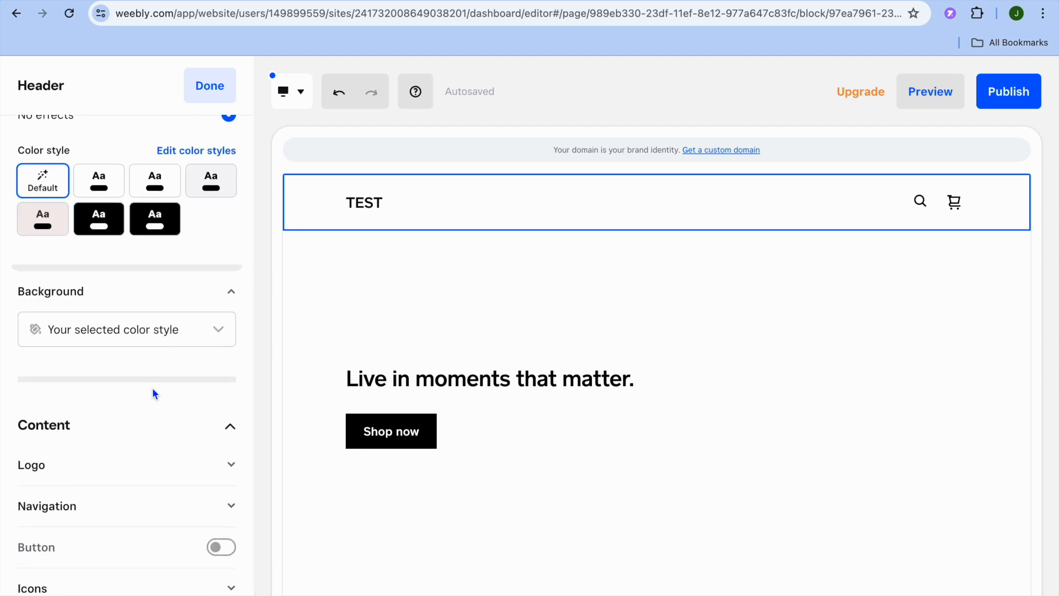
click(231, 468)
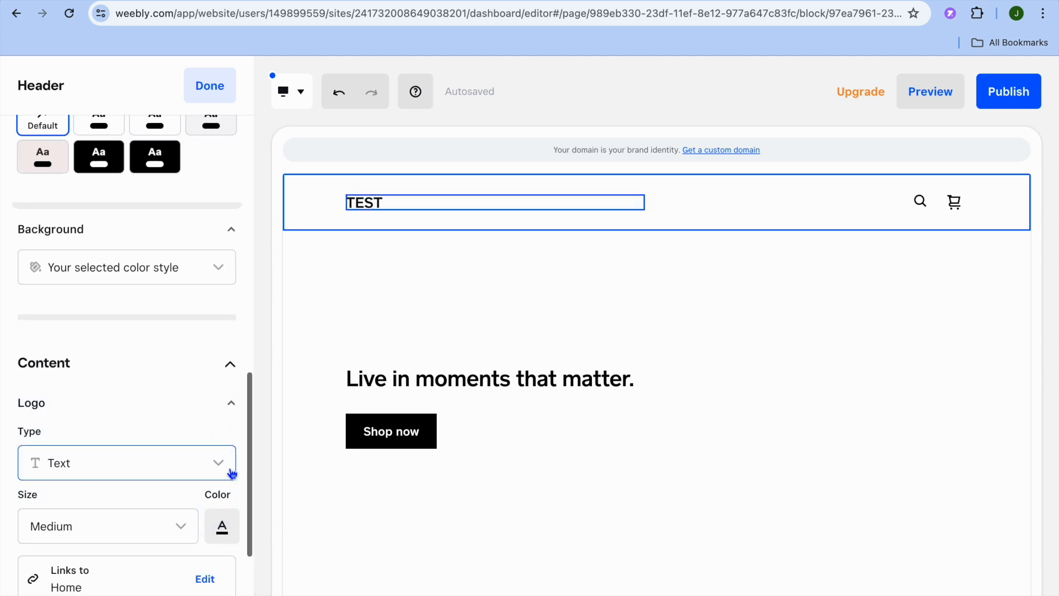
scroll(209, 458, down, 4)
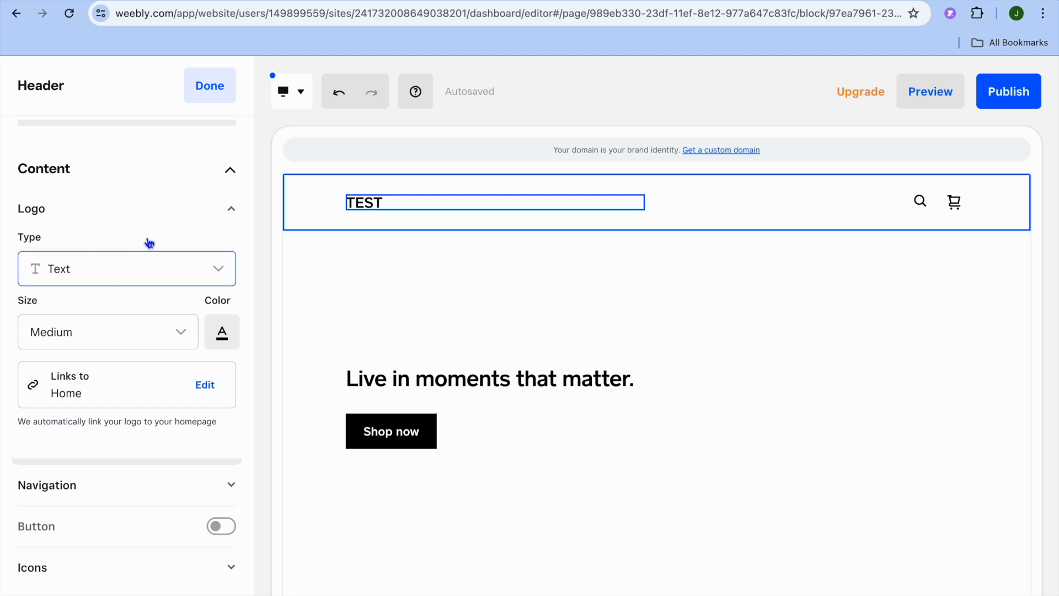
click(94, 274)
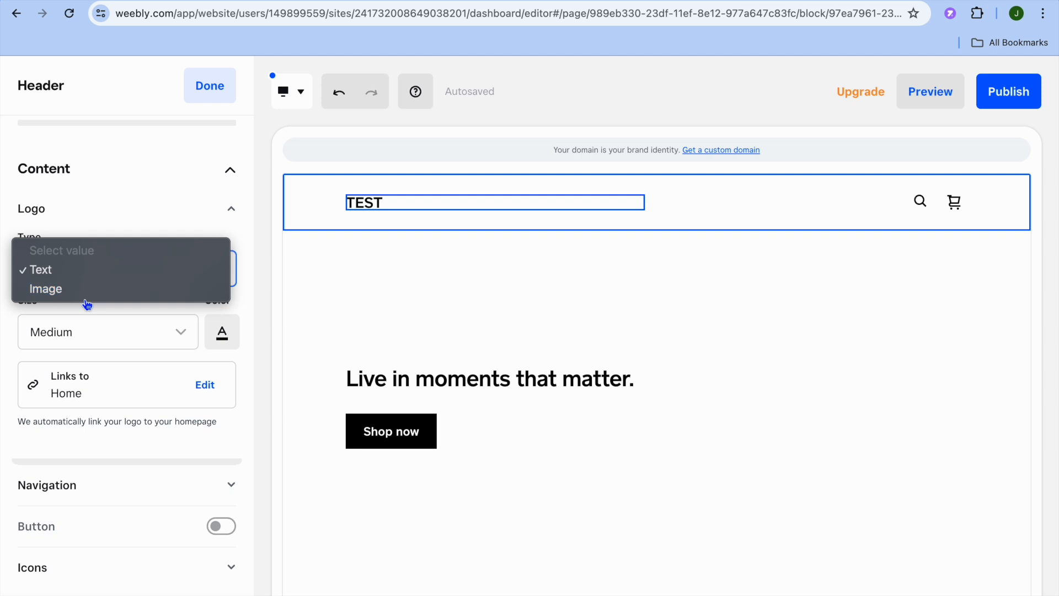
click(121, 215)
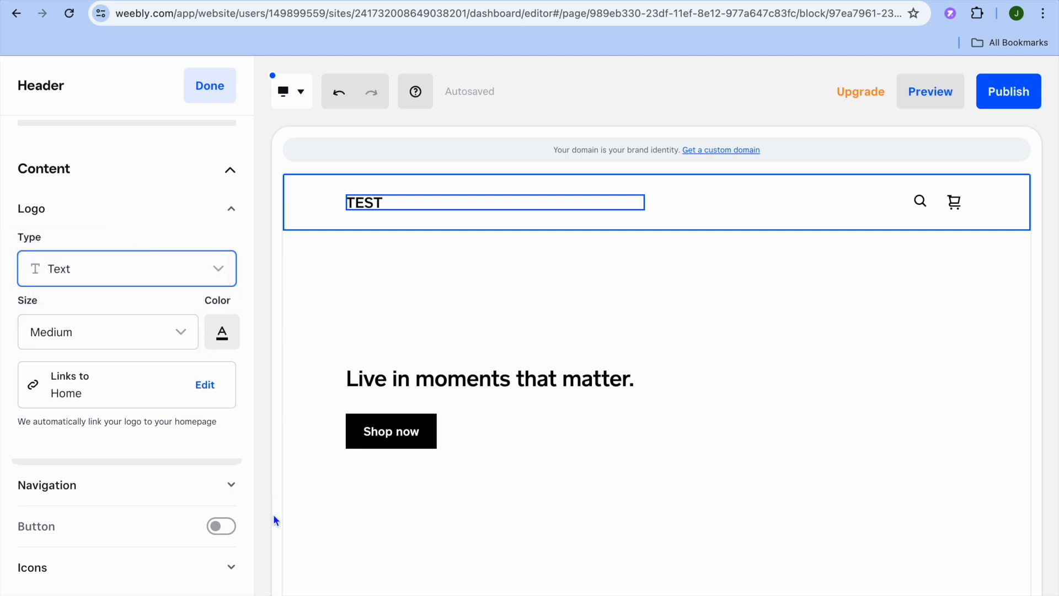
- Turn on the header's button and inspect its link settings, leaving the link to Shop All
click(219, 527)
scroll(217, 531, down, 5)
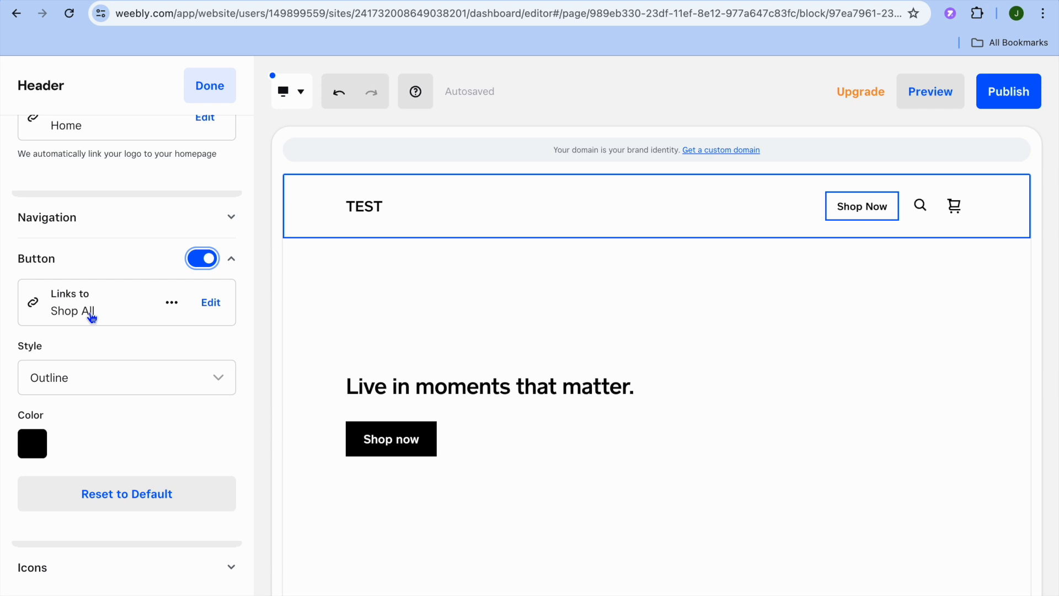
click(216, 303)
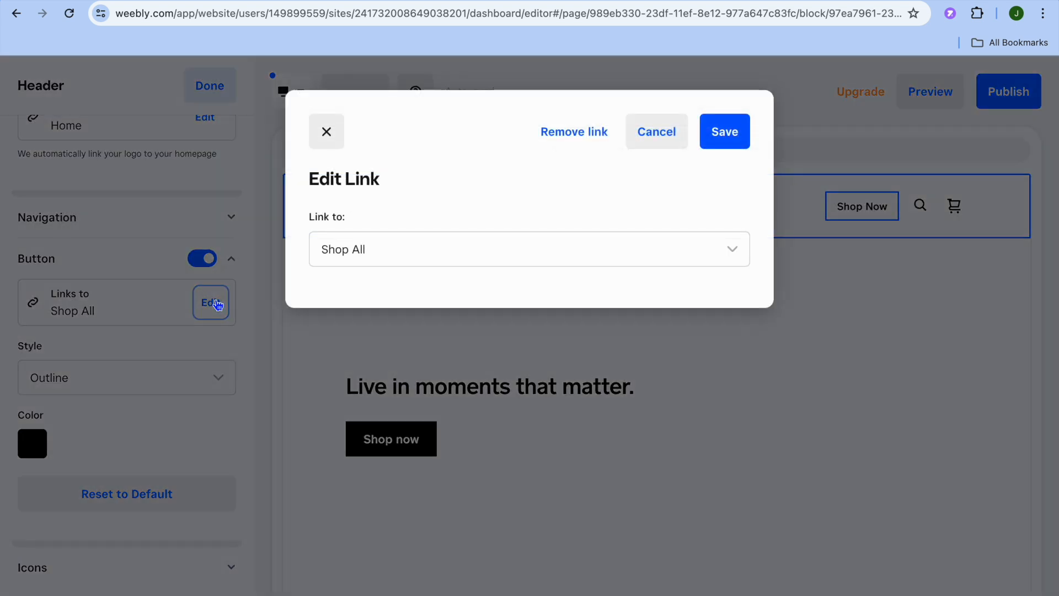
click(319, 138)
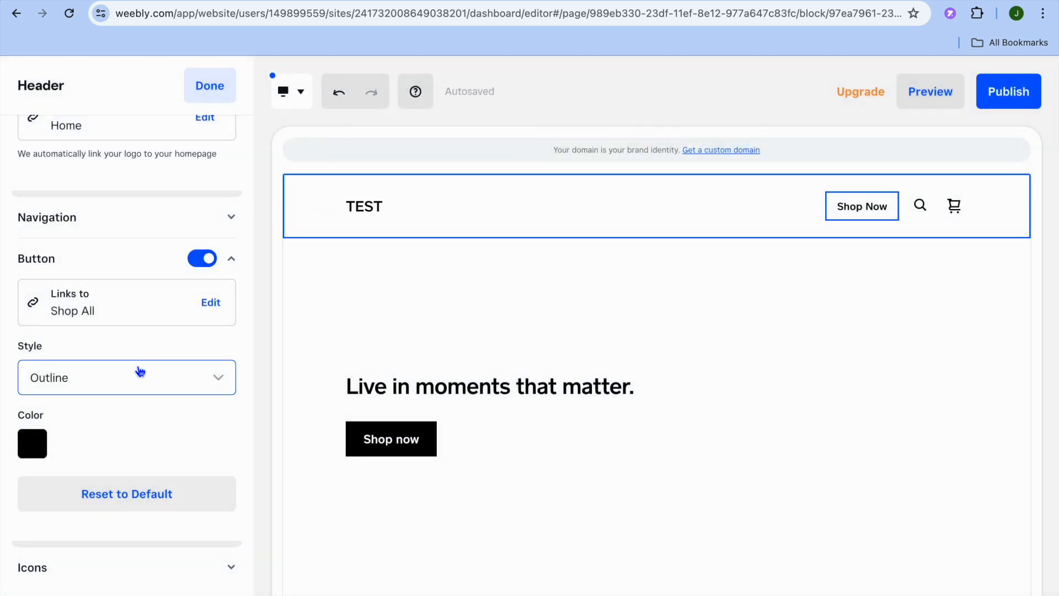
- Finish editing the header and open the main banner's layout and color style options
scroll(203, 399, up, 10)
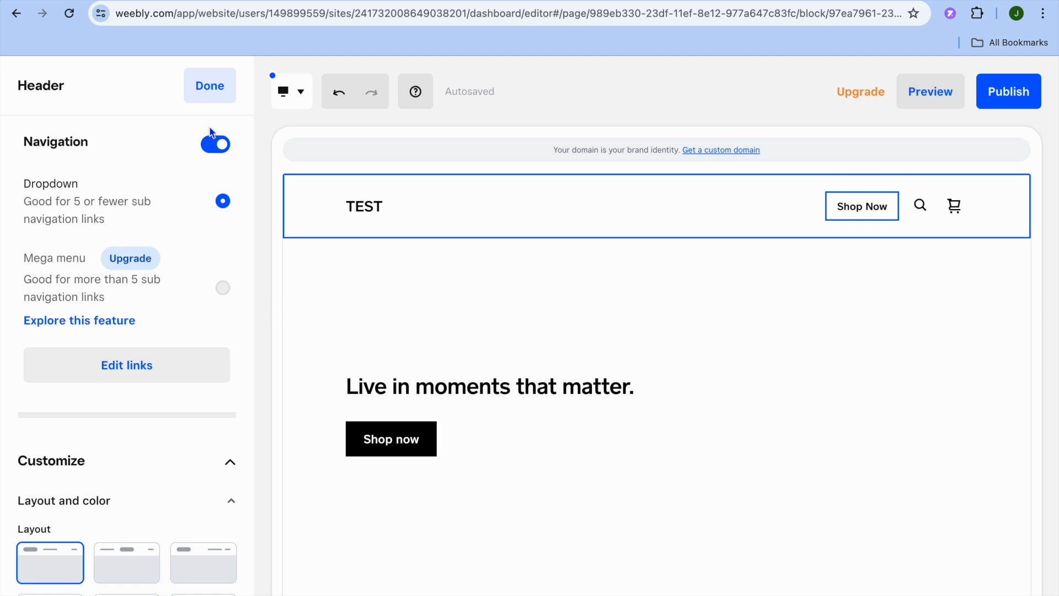
click(220, 87)
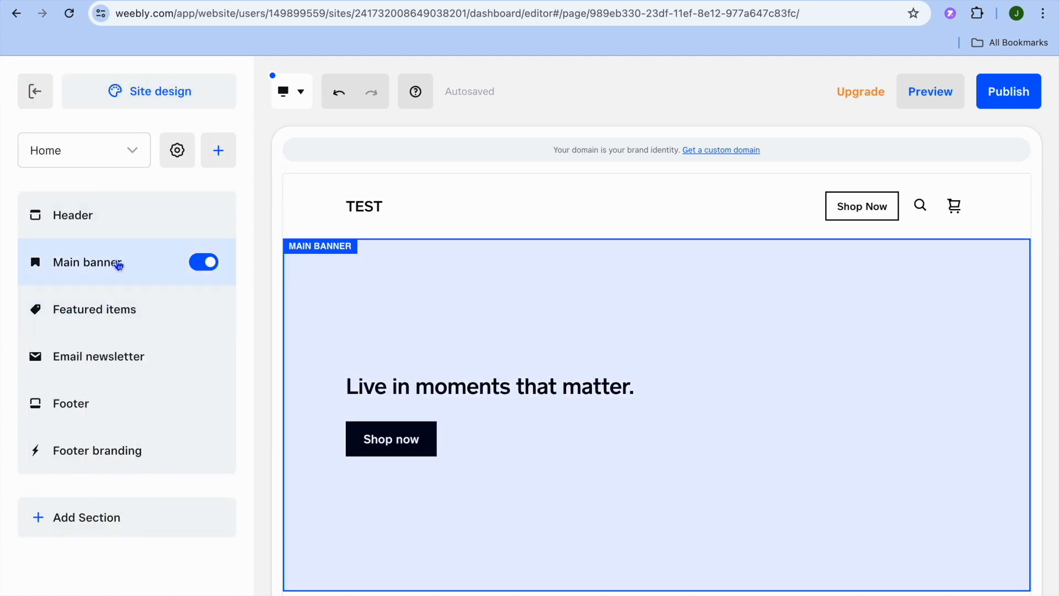
click(117, 263)
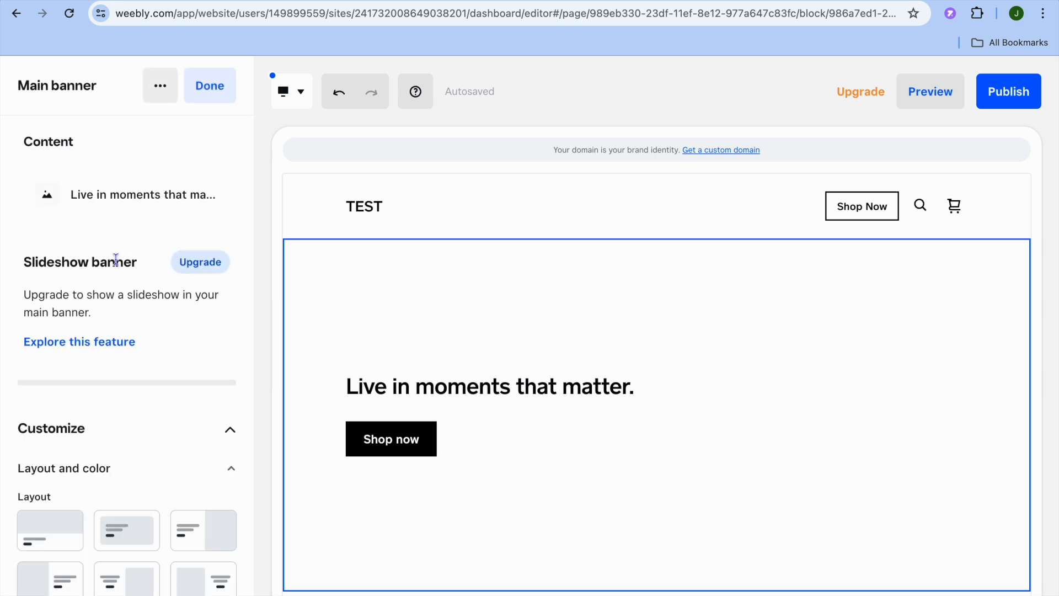
scroll(116, 259, down, 7)
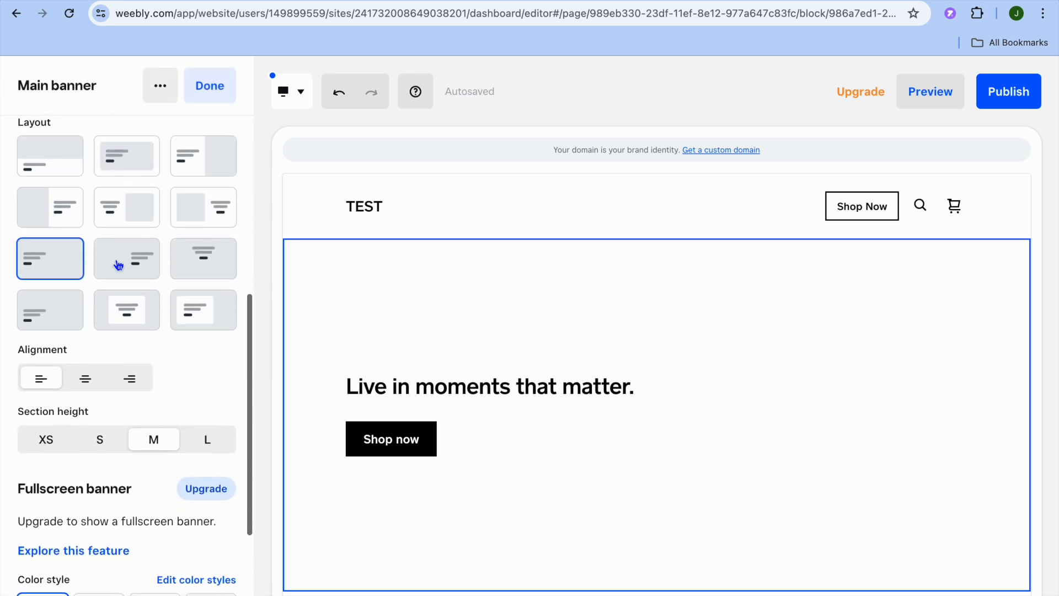
scroll(118, 264, down, 4)
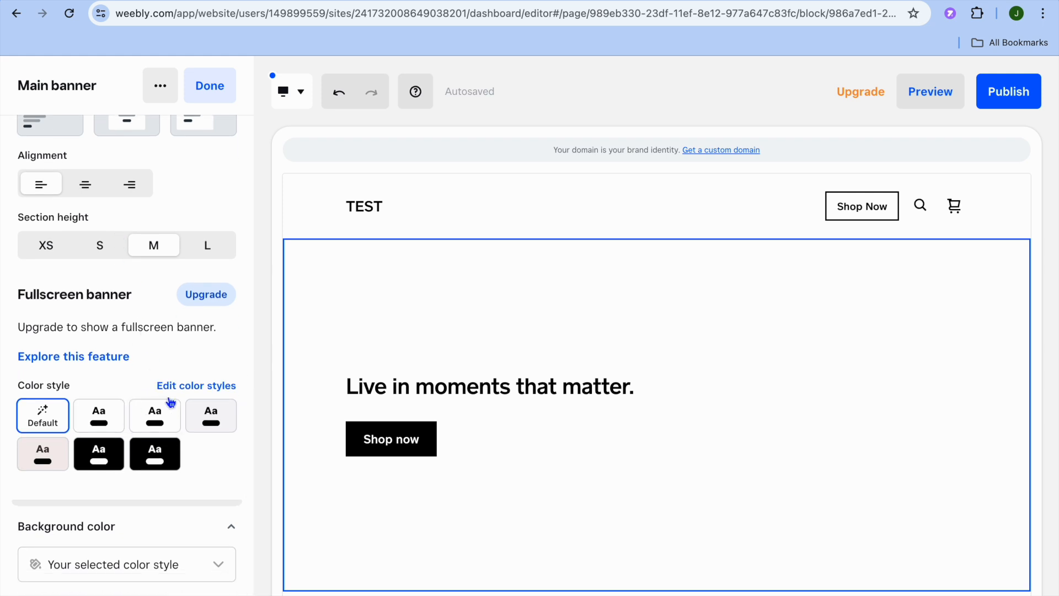
- Edit the site's color styles, setting the first style's background to the suggested light pink, and close the color settings
click(188, 393)
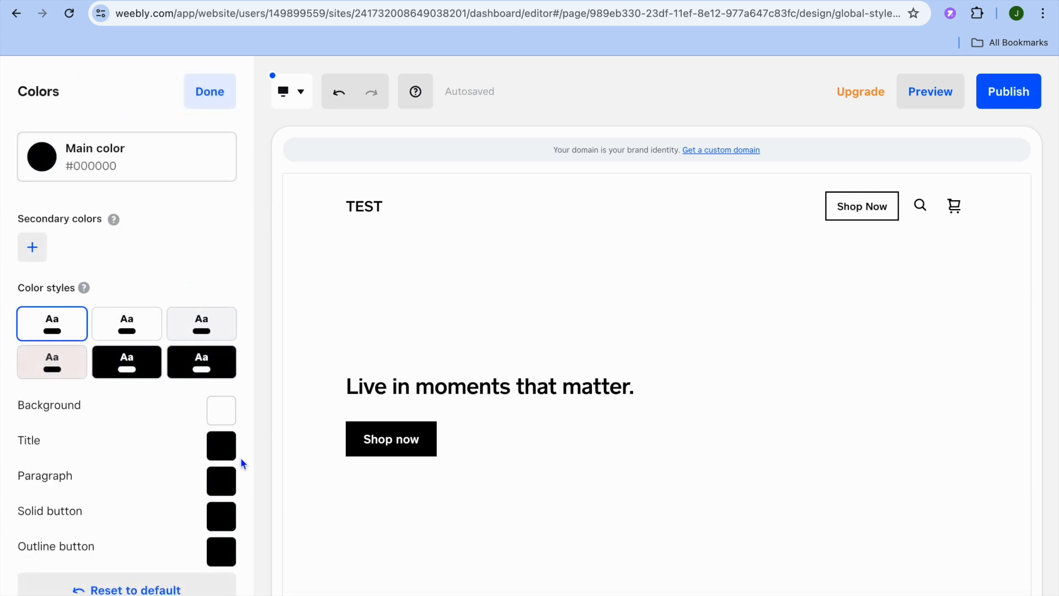
click(224, 416)
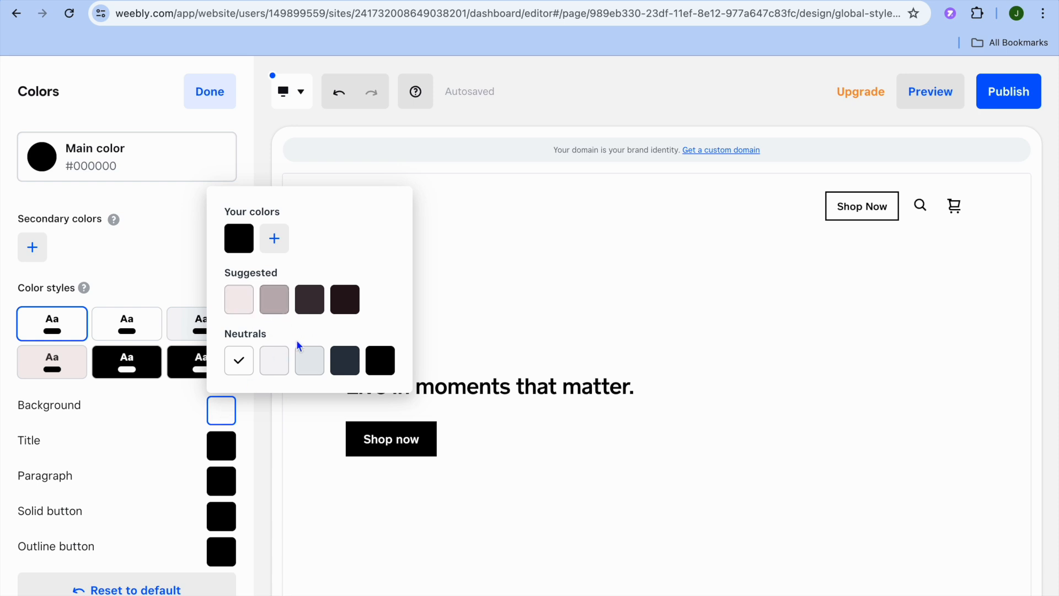
click(278, 245)
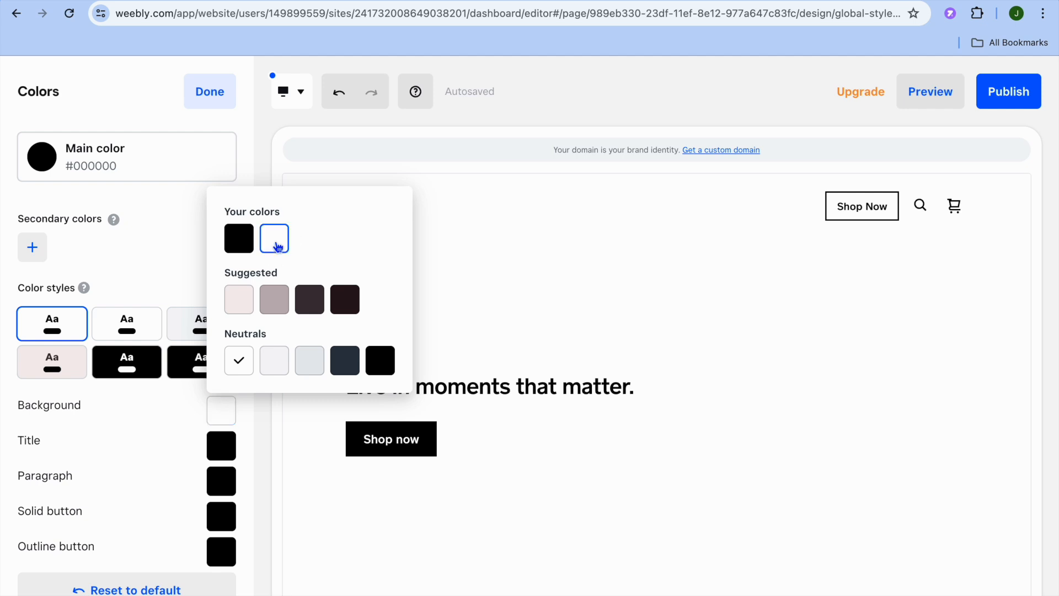
click(274, 298)
click(239, 299)
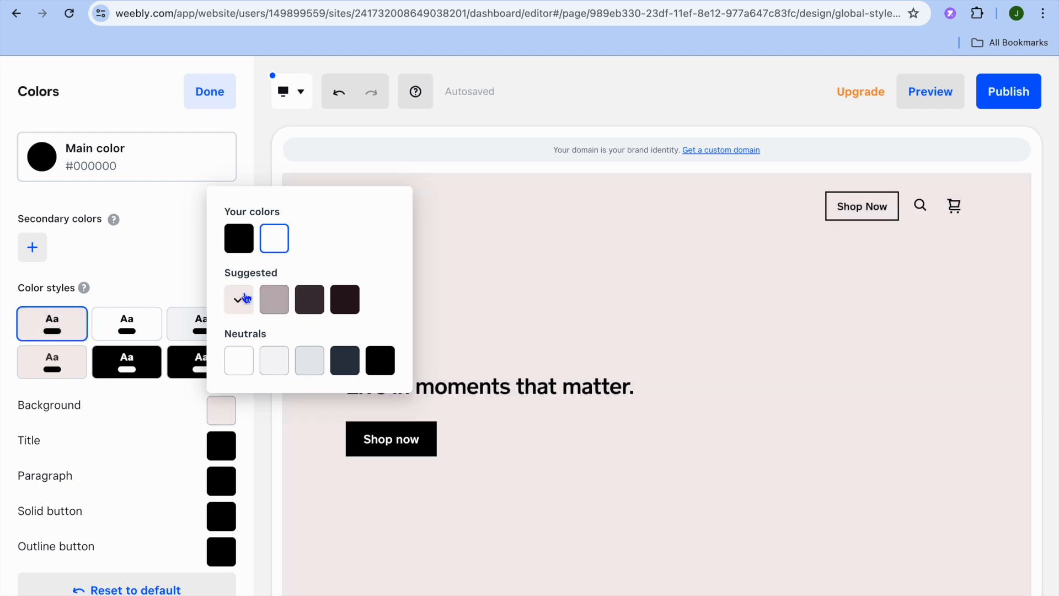
click(262, 479)
click(199, 369)
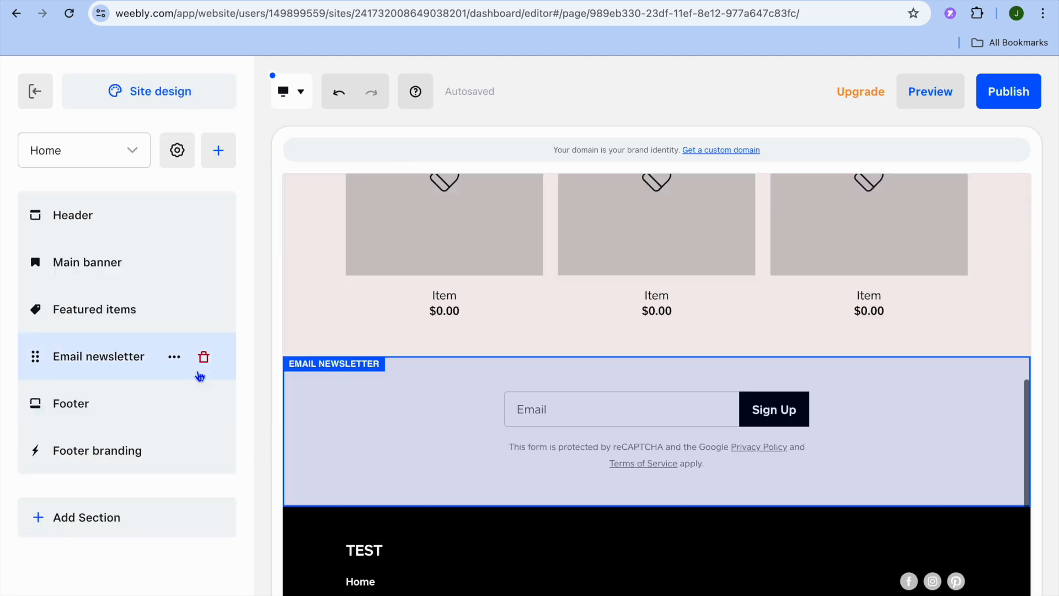
- Set the main banner's background media to Image and upload "Copy of Blue Modern Eye Catching Vlog YouTube Thumbnail (92).png" from Downloads
scroll(275, 379, up, 15)
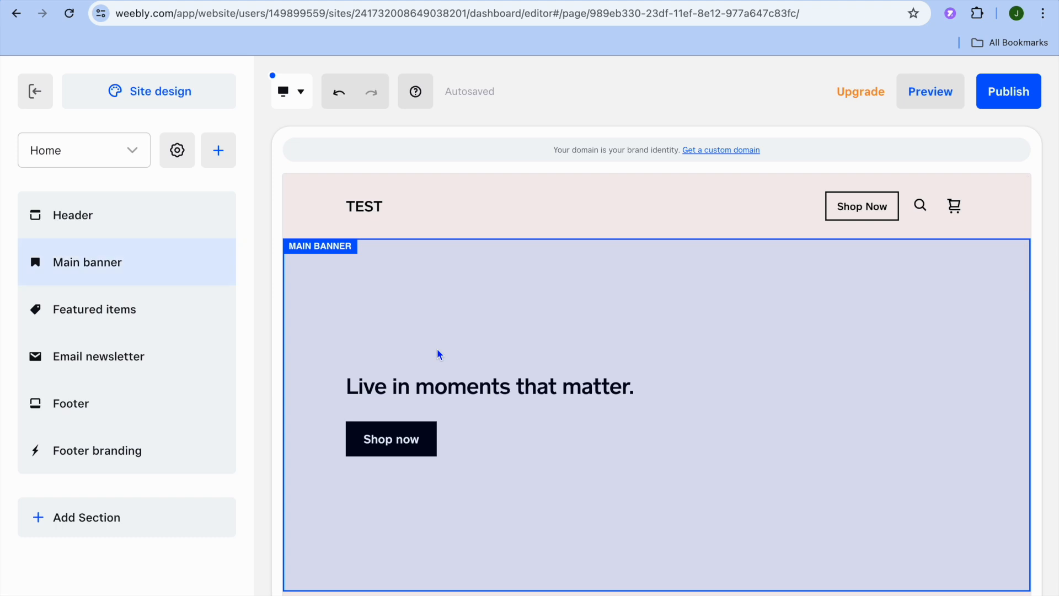
click(437, 350)
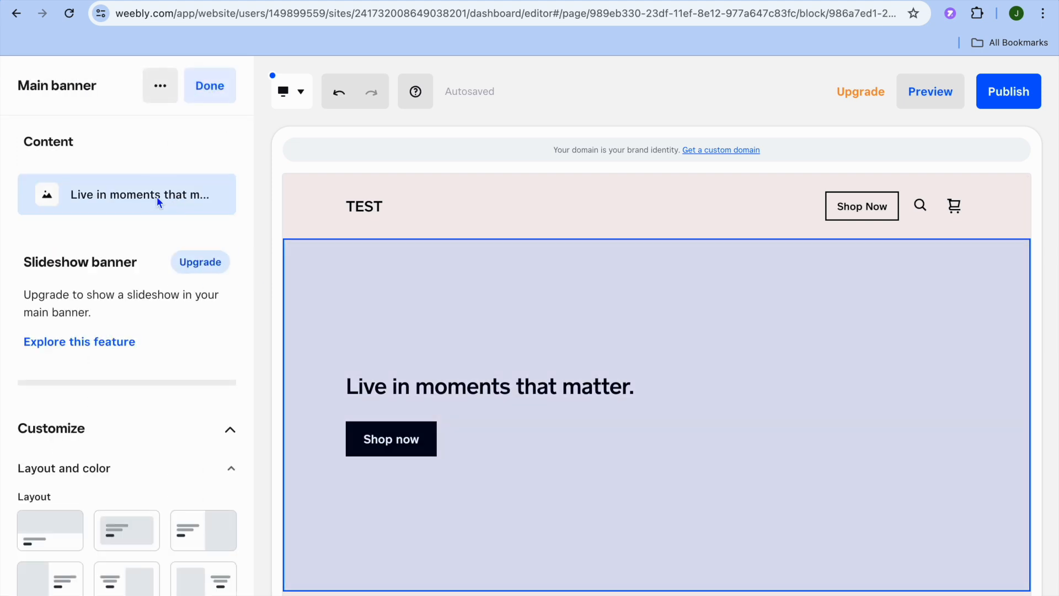
click(157, 196)
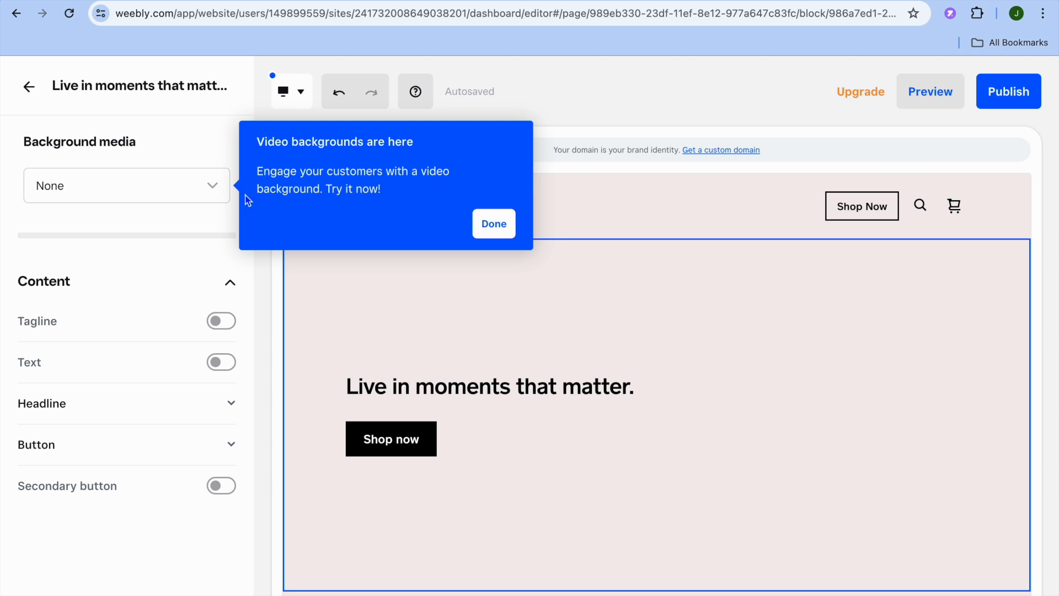
click(213, 190)
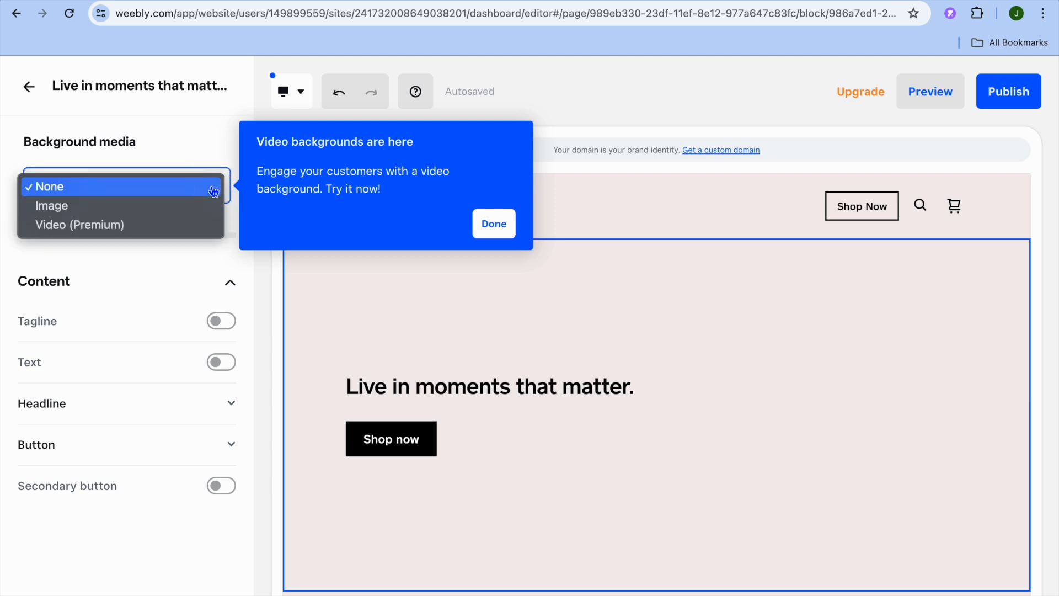
click(51, 206)
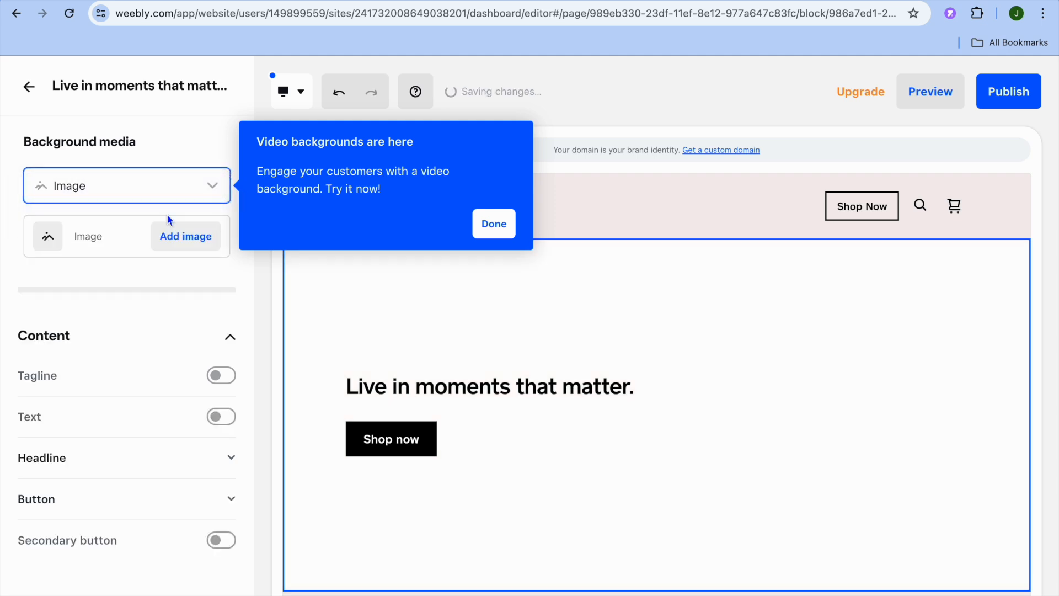
click(188, 243)
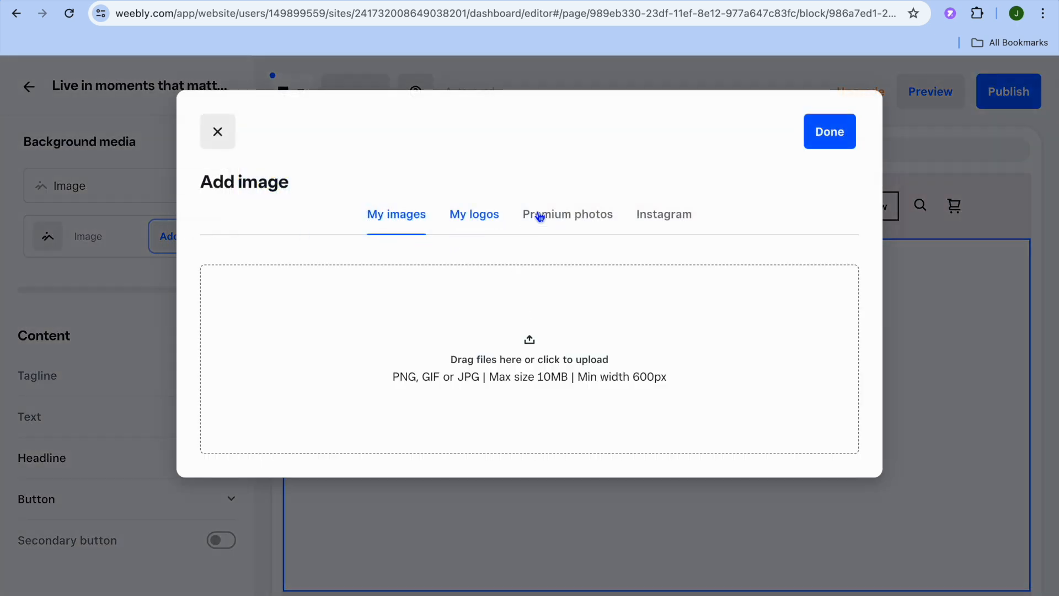
click(518, 361)
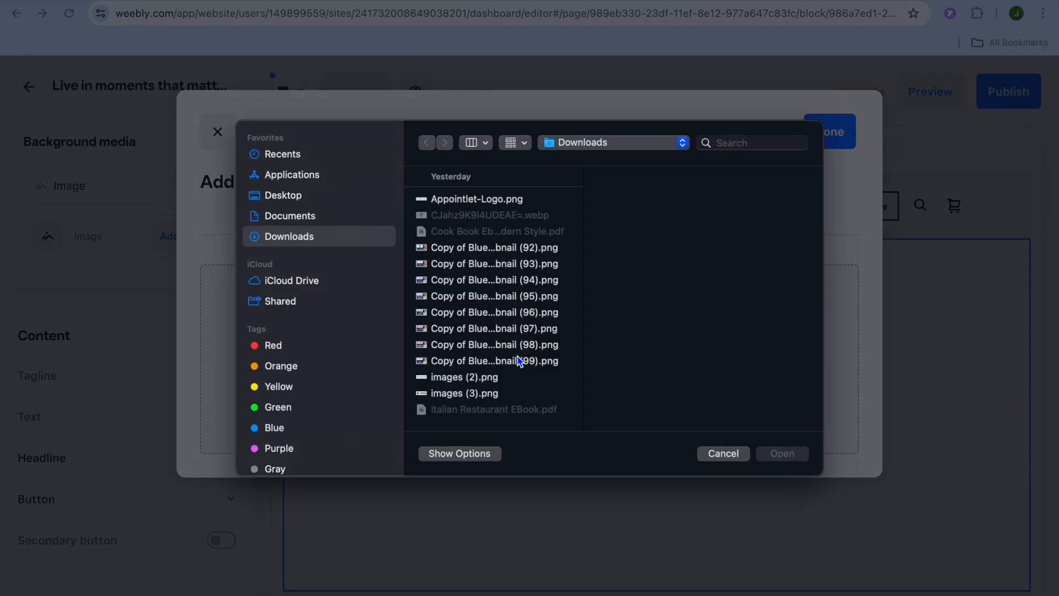
click(468, 247)
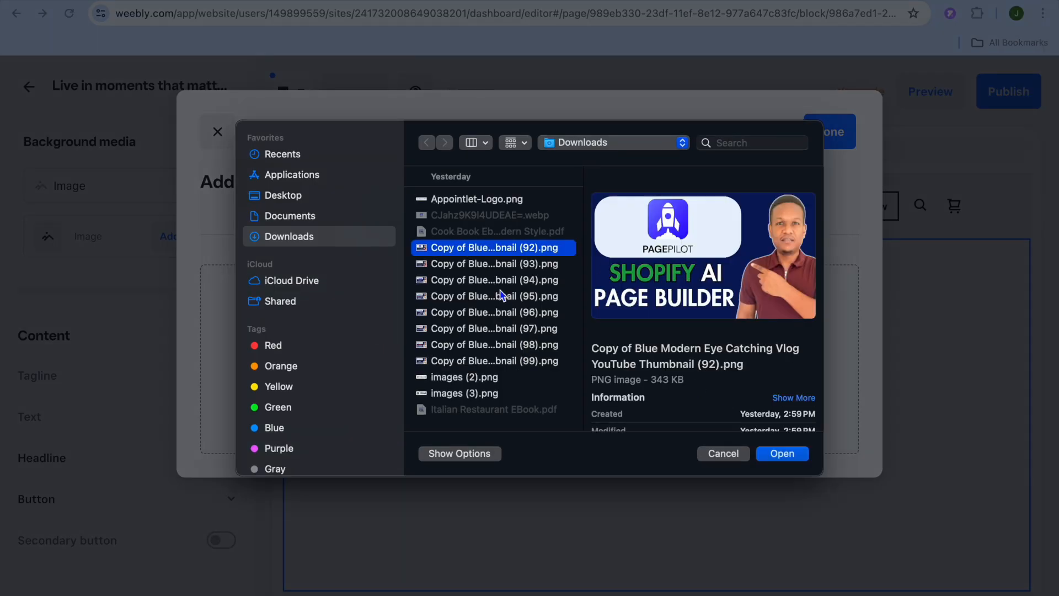
click(795, 455)
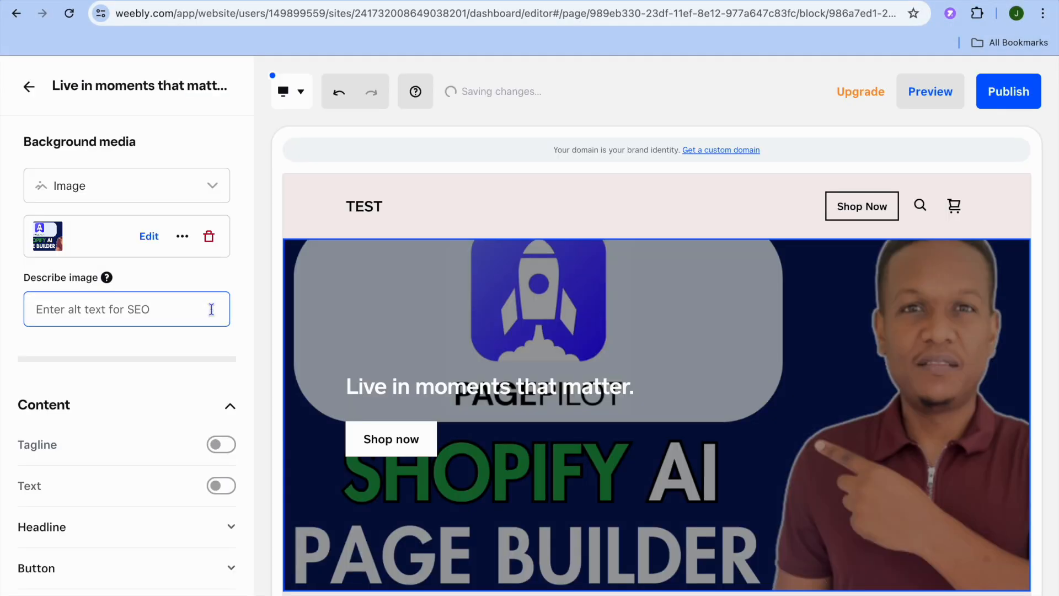
- Try out the main banner's tagline and text elements, then switch them off again
scroll(489, 406, down, 5)
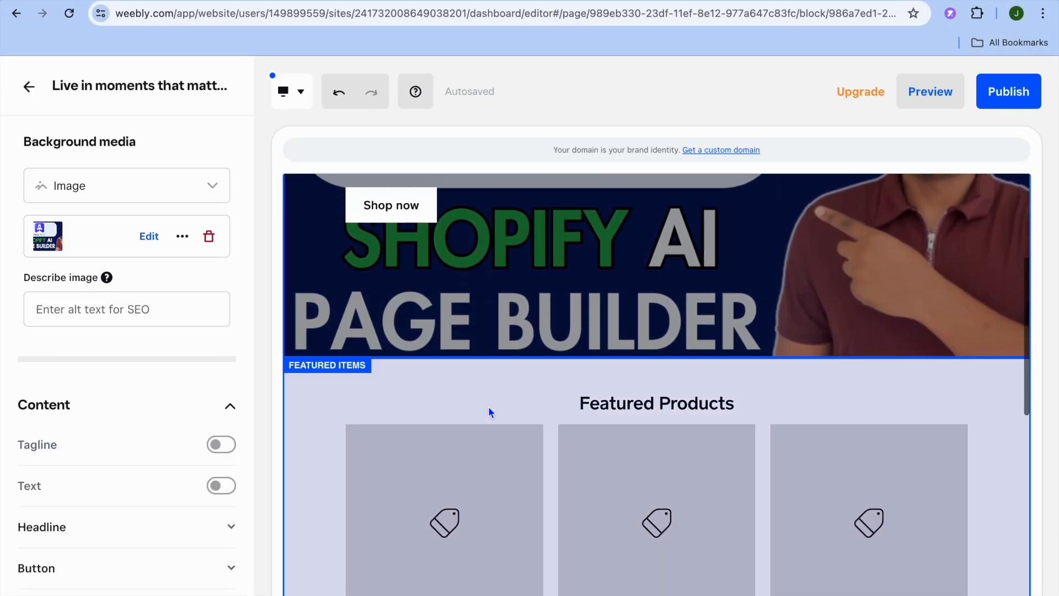
click(214, 445)
scroll(214, 450, down, 2)
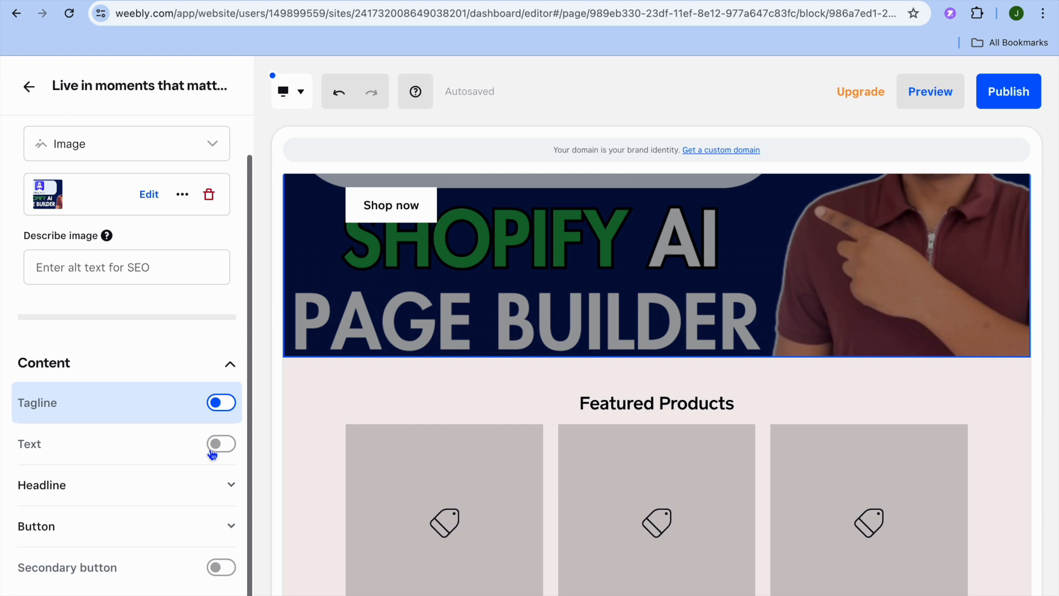
click(214, 446)
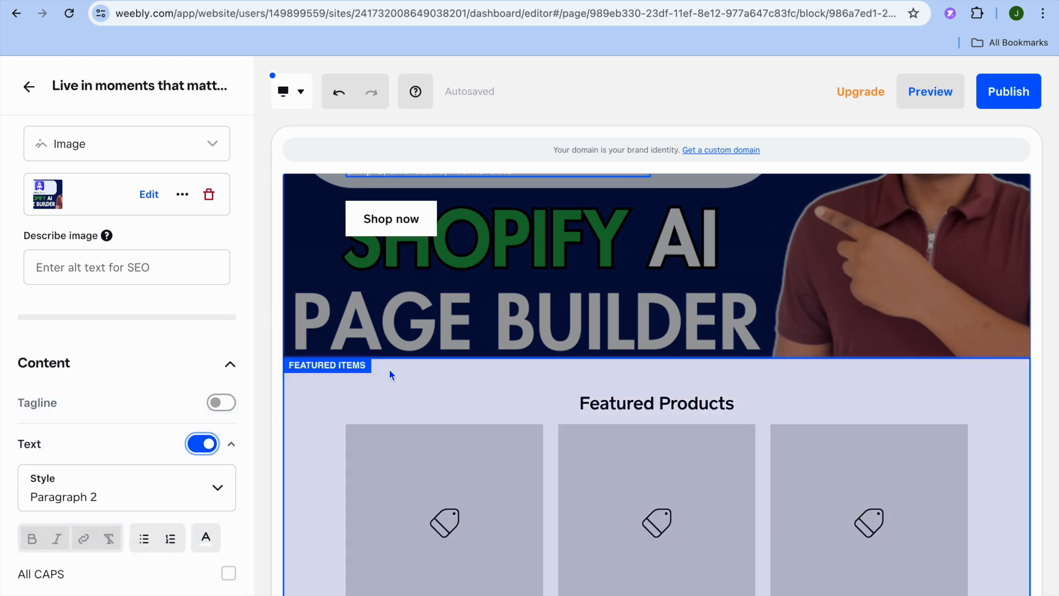
scroll(390, 369, up, 3)
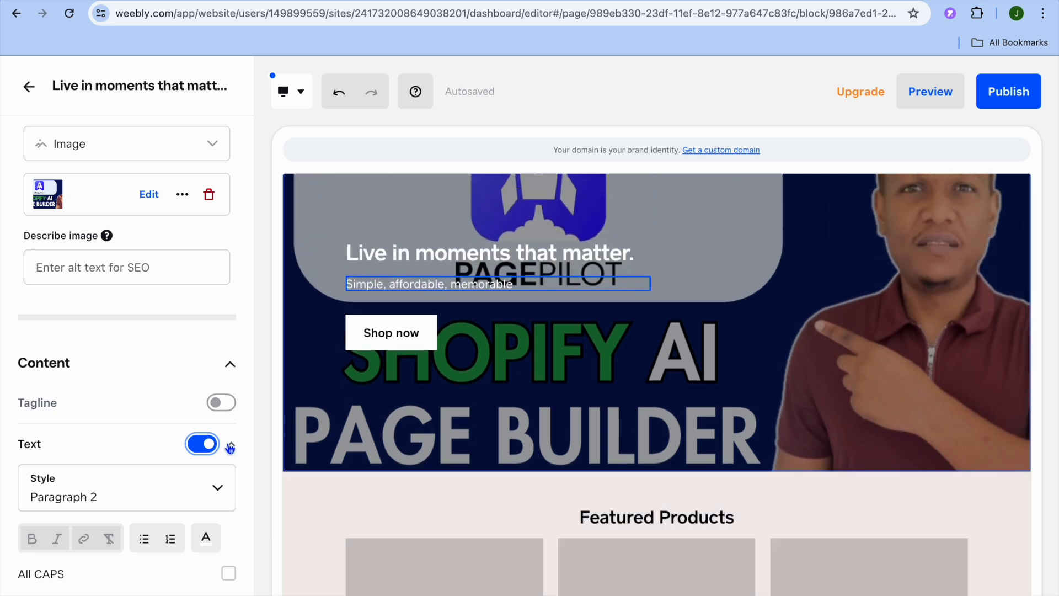
click(209, 445)
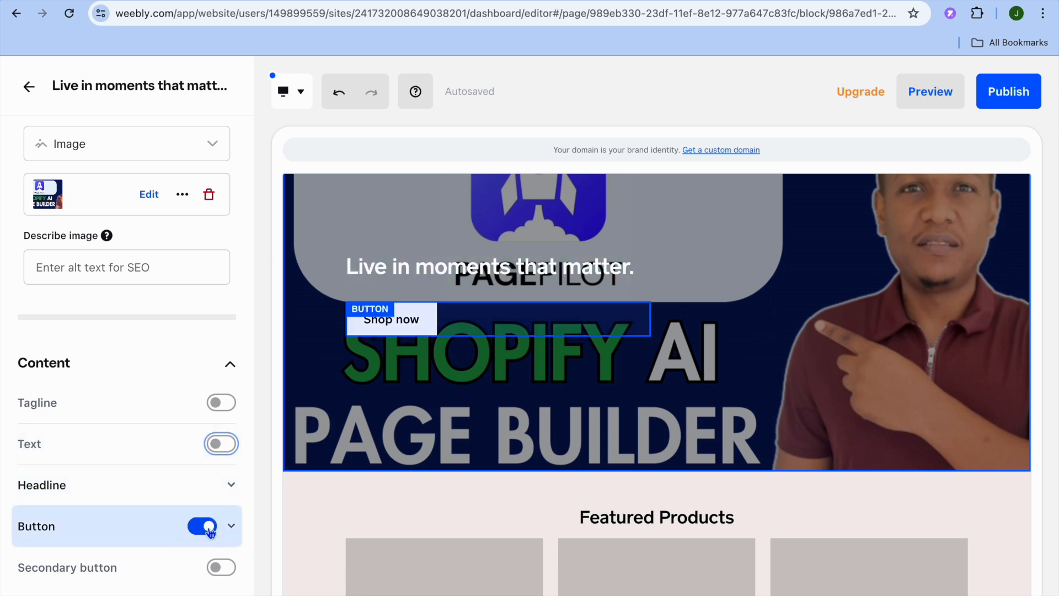
- Inspect the link, style and size settings of the main banner's button, then return to the banner settings
click(164, 527)
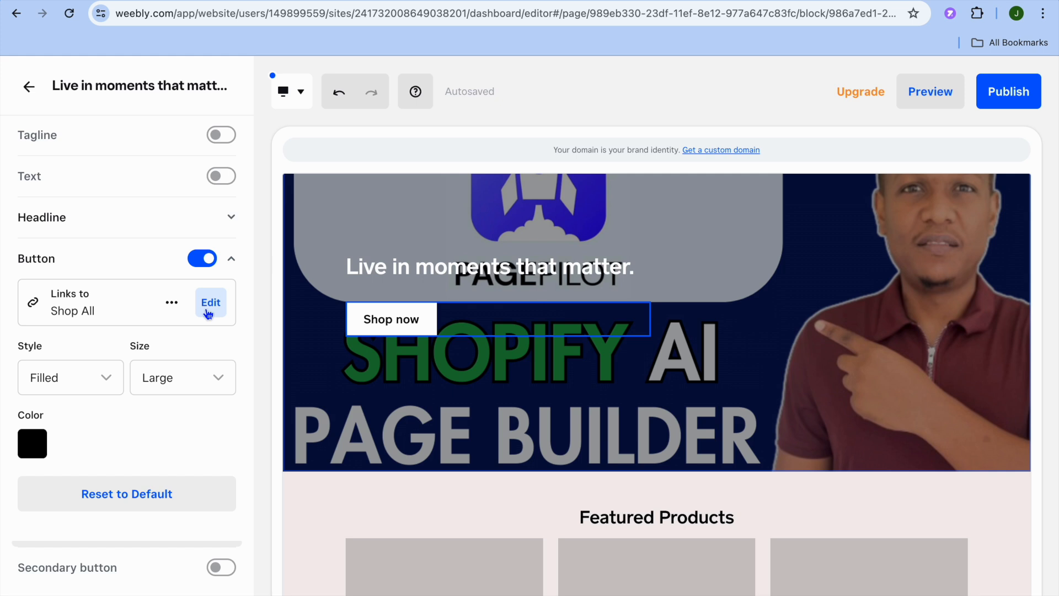
scroll(211, 317, up, 5)
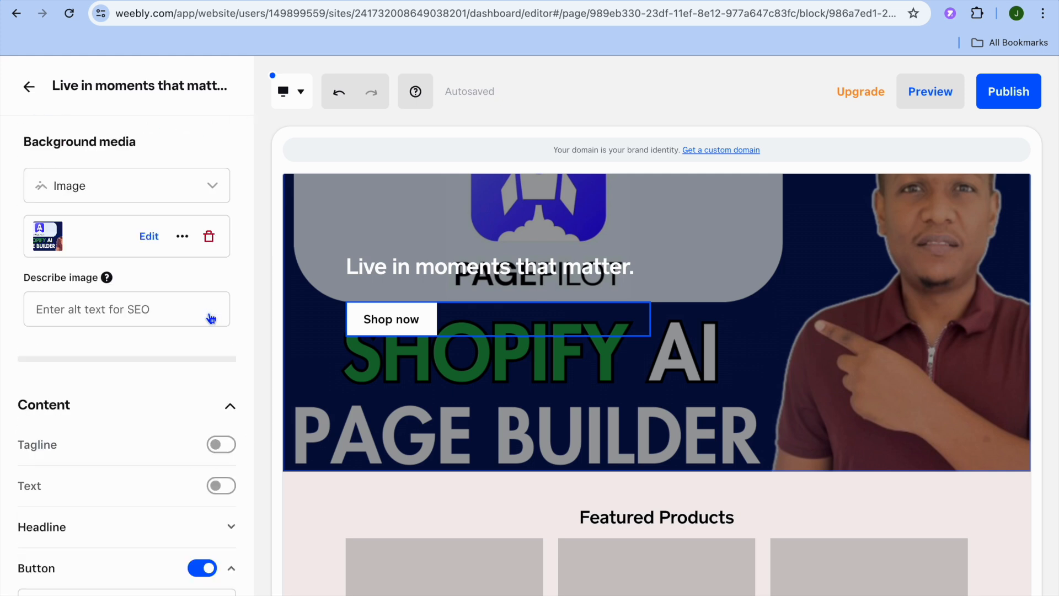
click(26, 88)
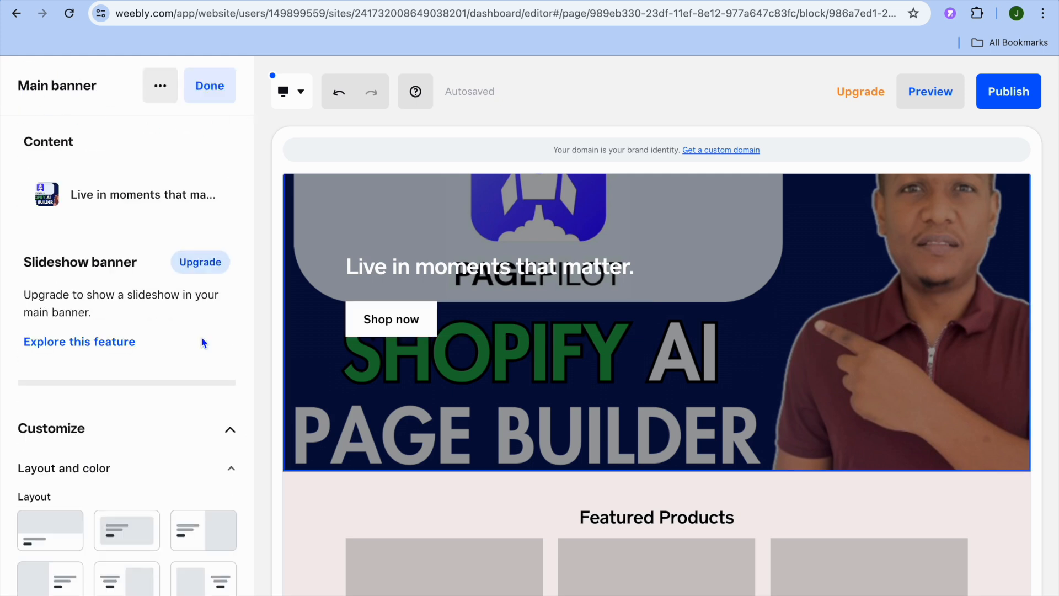
- Create a new store item from the Featured items section and set its item type to Service
scroll(419, 540, down, 8)
scroll(419, 538, up, 4)
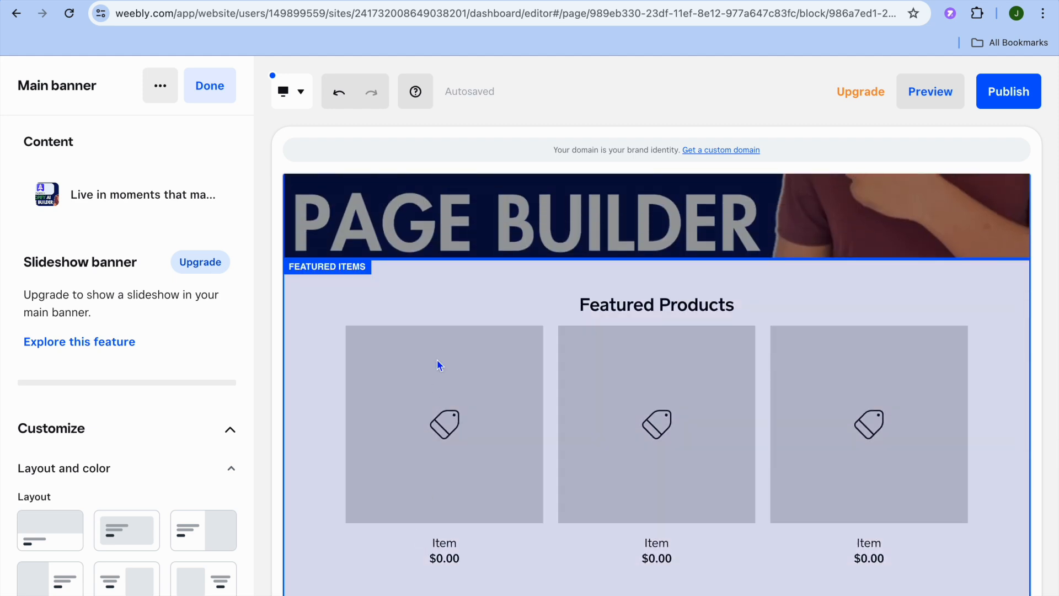
click(437, 360)
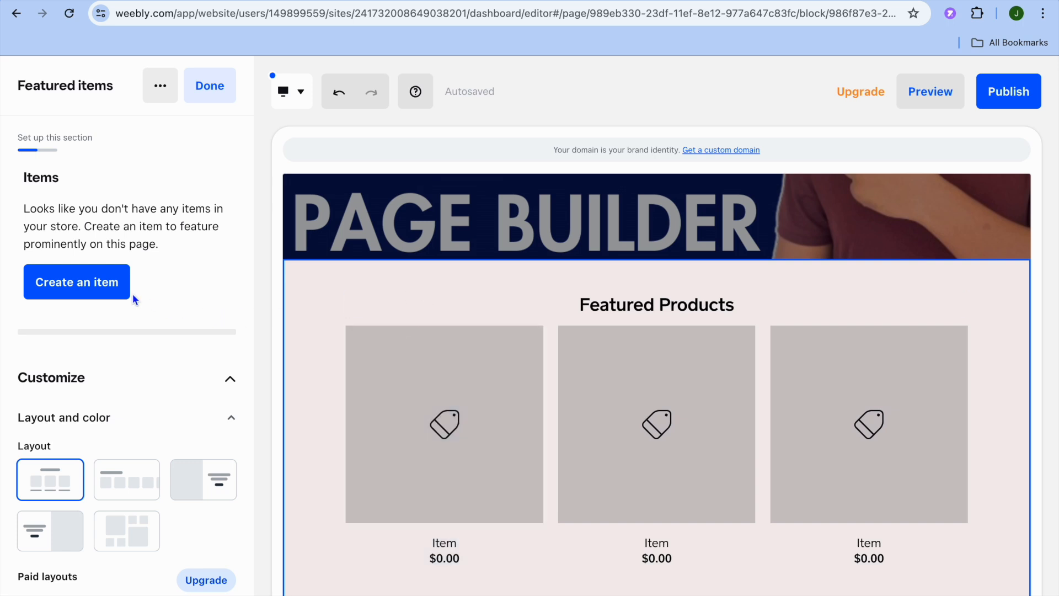
click(94, 288)
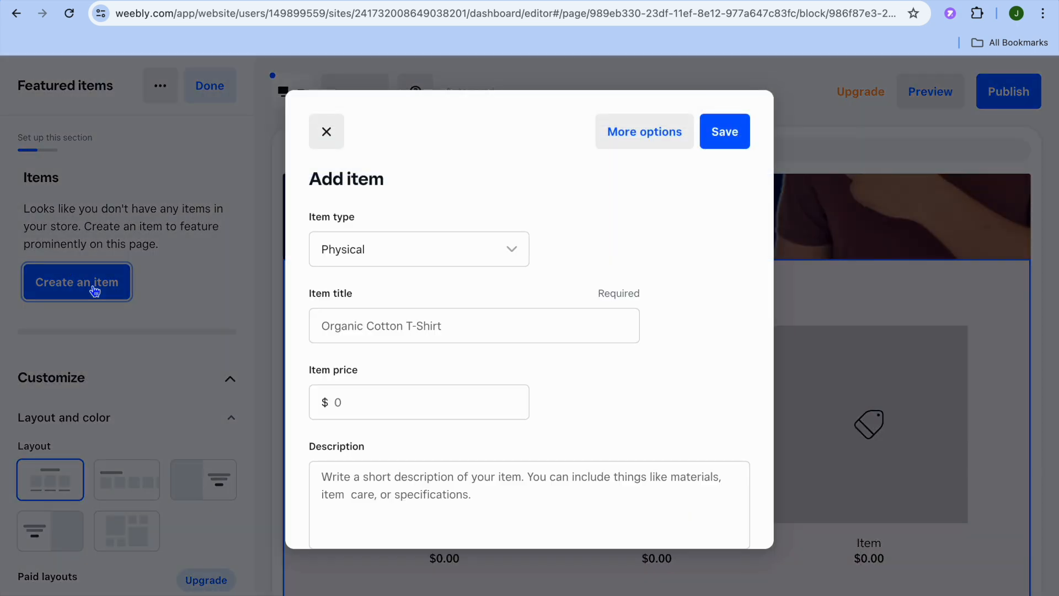
click(513, 252)
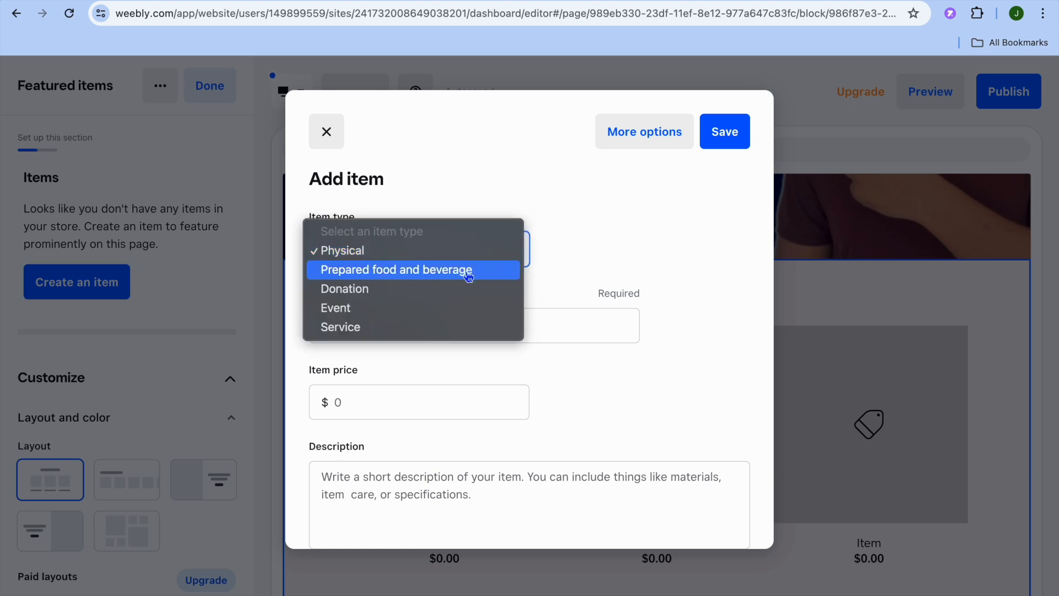
click(402, 334)
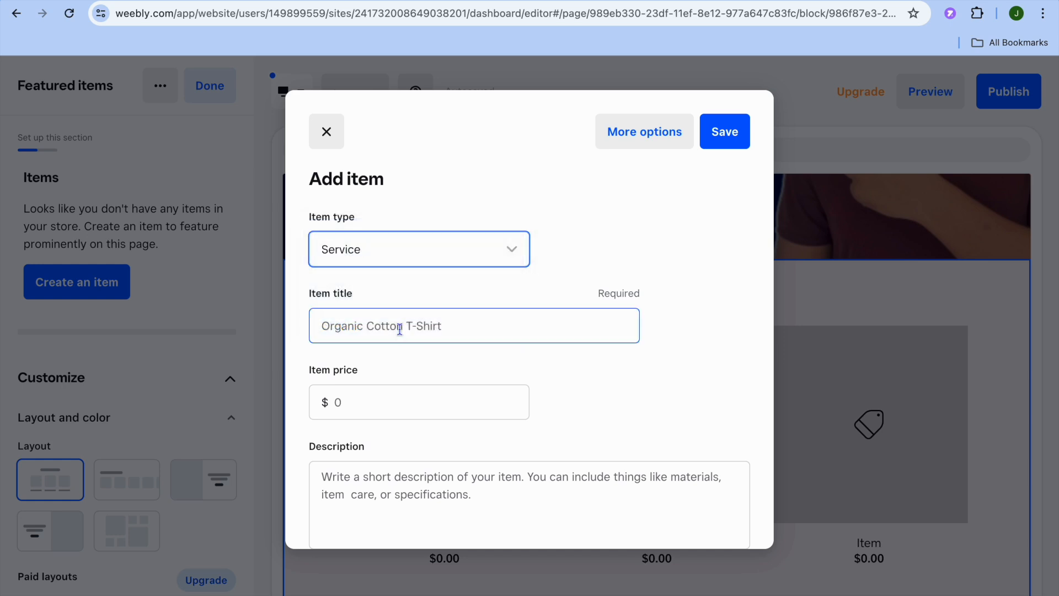
- Title the new service item CONSULTING and set its price to $10
click(400, 330)
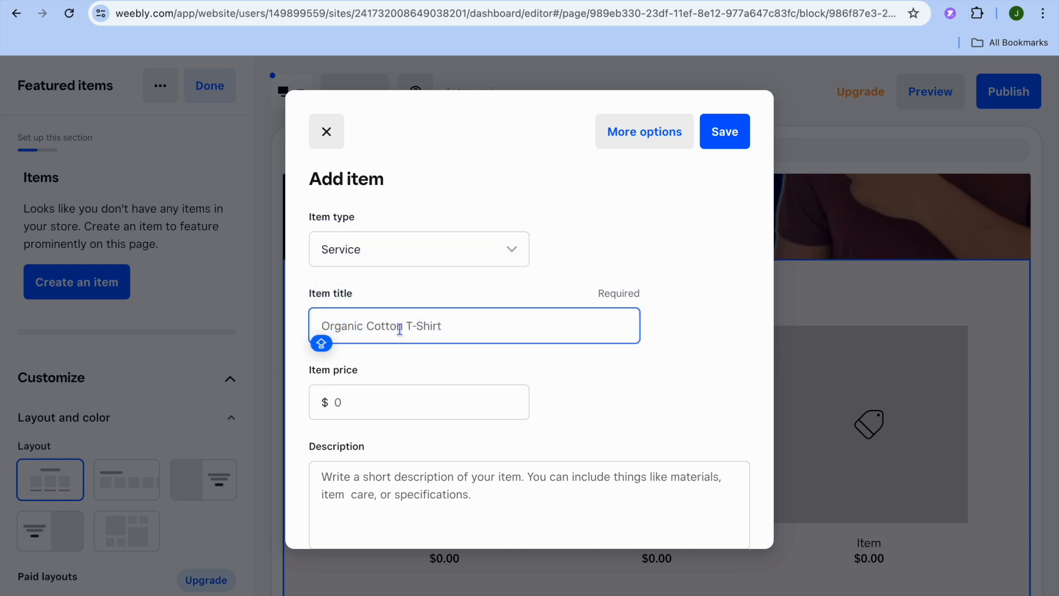
text(CONSULTING)
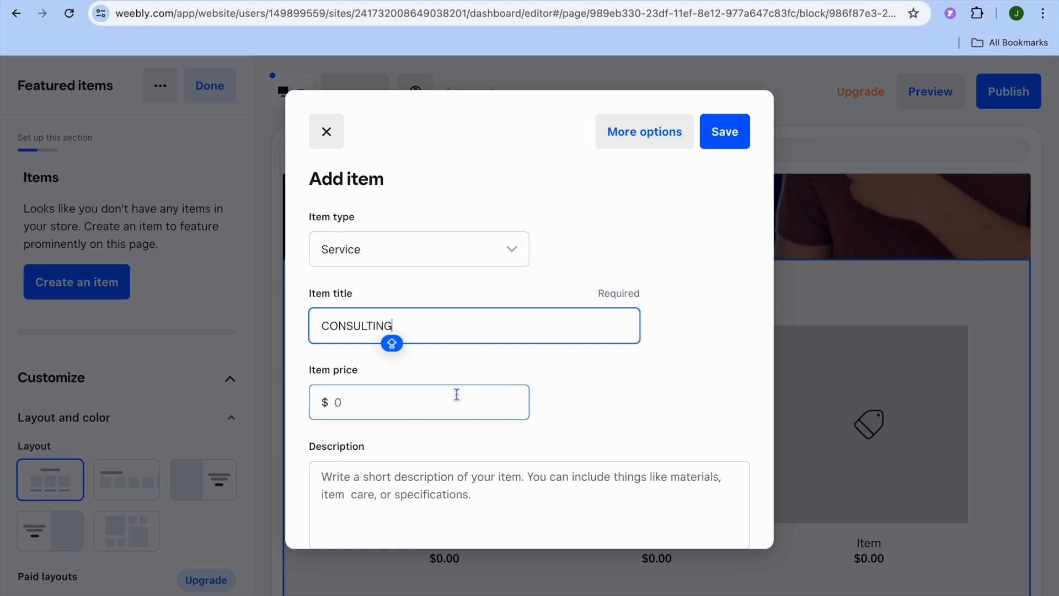
click(389, 401)
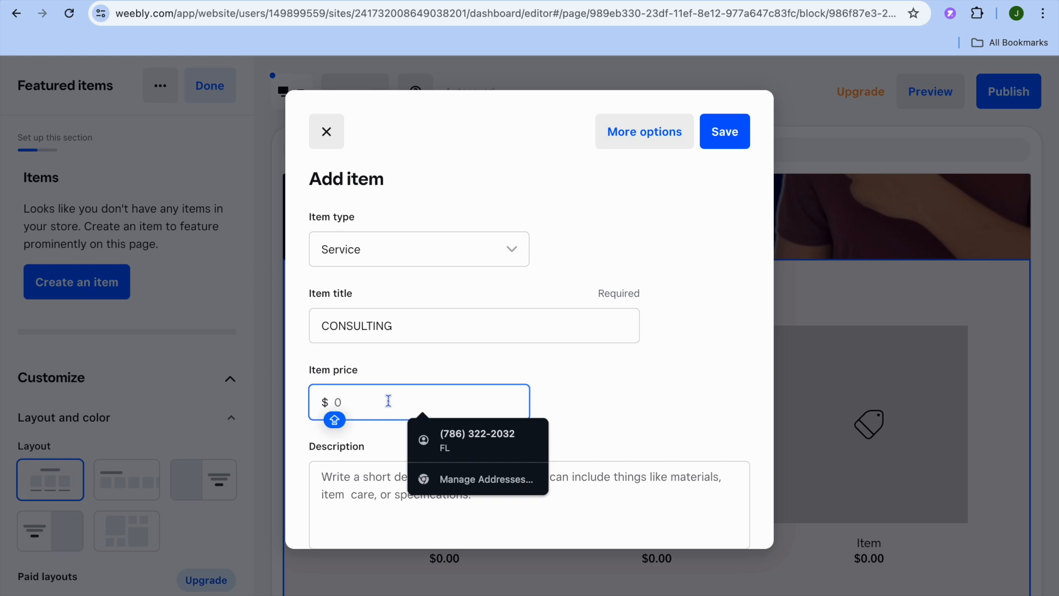
key(BackSpace)
text(10)
- Upload 65c2a9279a83f043dfdd0415_talkpal-icon.jpeg from Downloads as the service item's image and save the item
scroll(560, 532, down, 3)
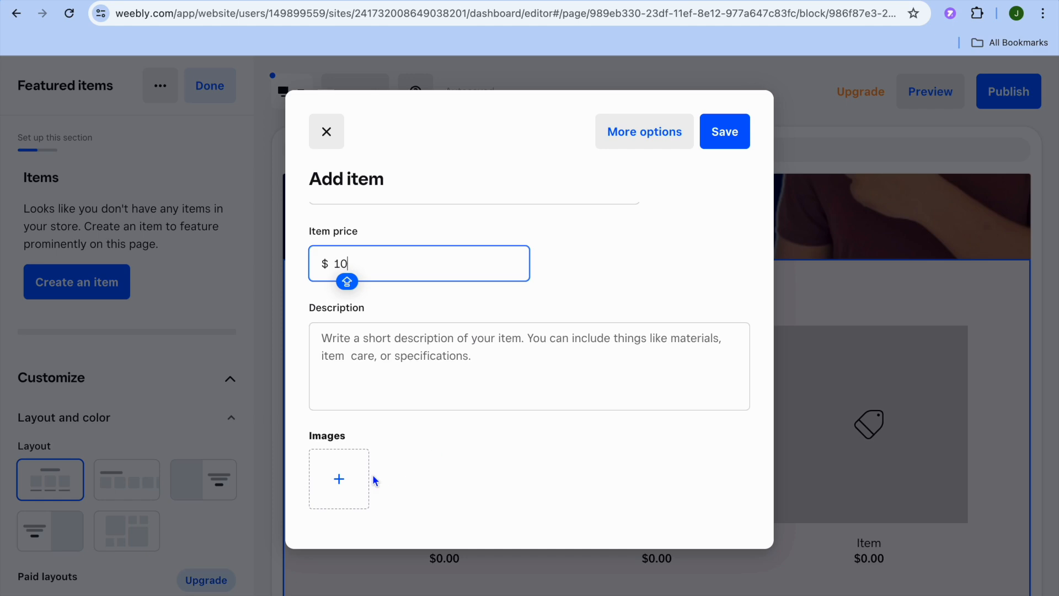
click(356, 487)
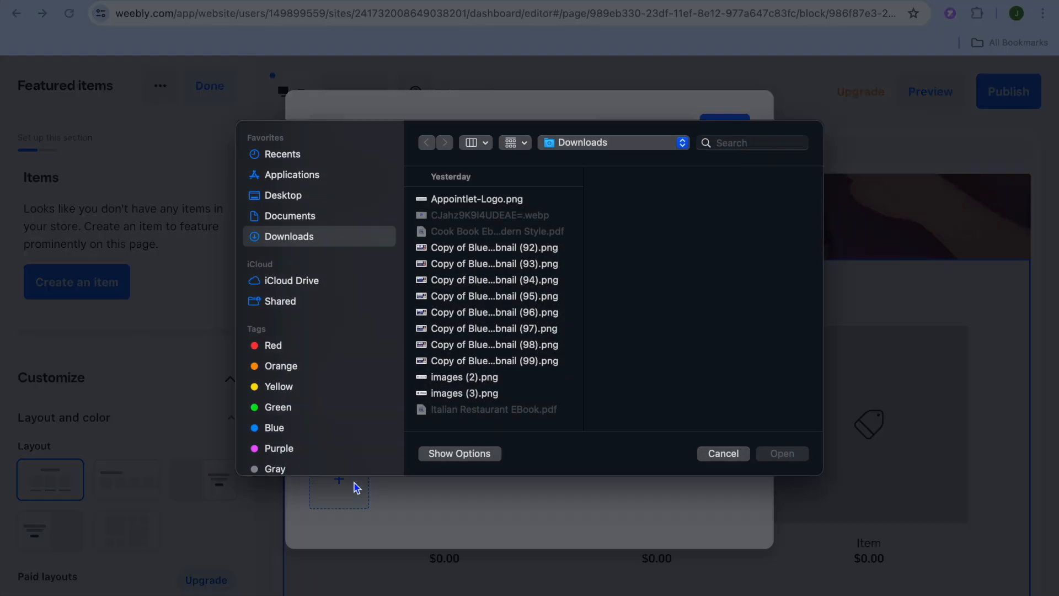
click(482, 378)
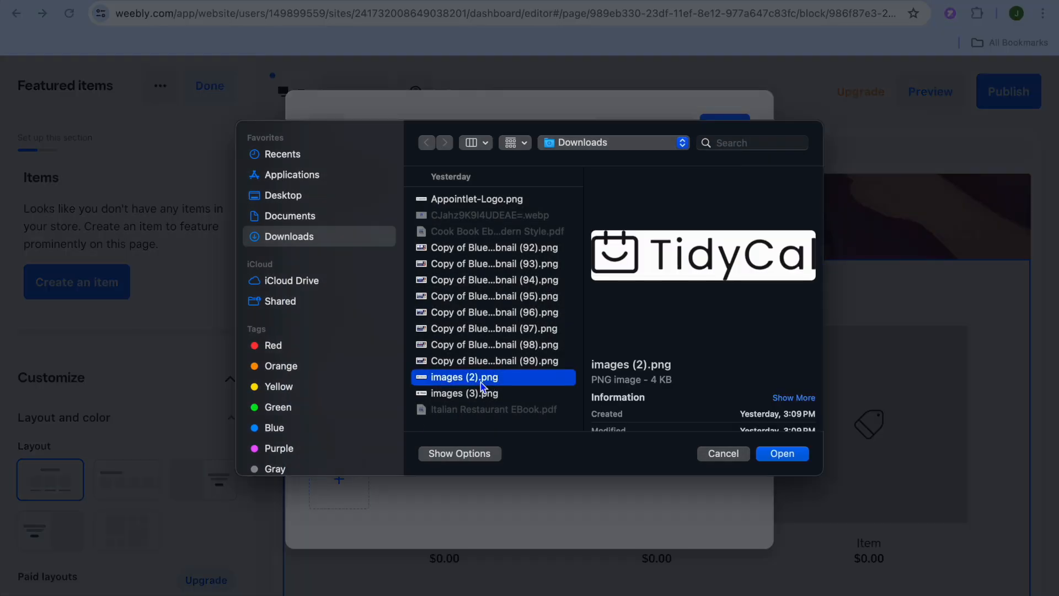
click(489, 360)
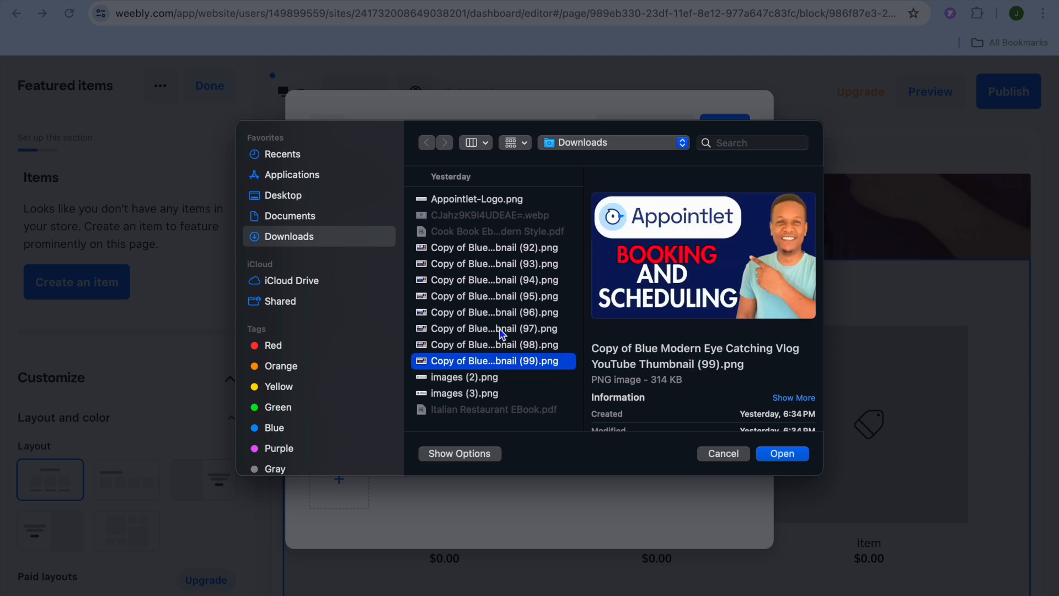
scroll(500, 329, down, 5)
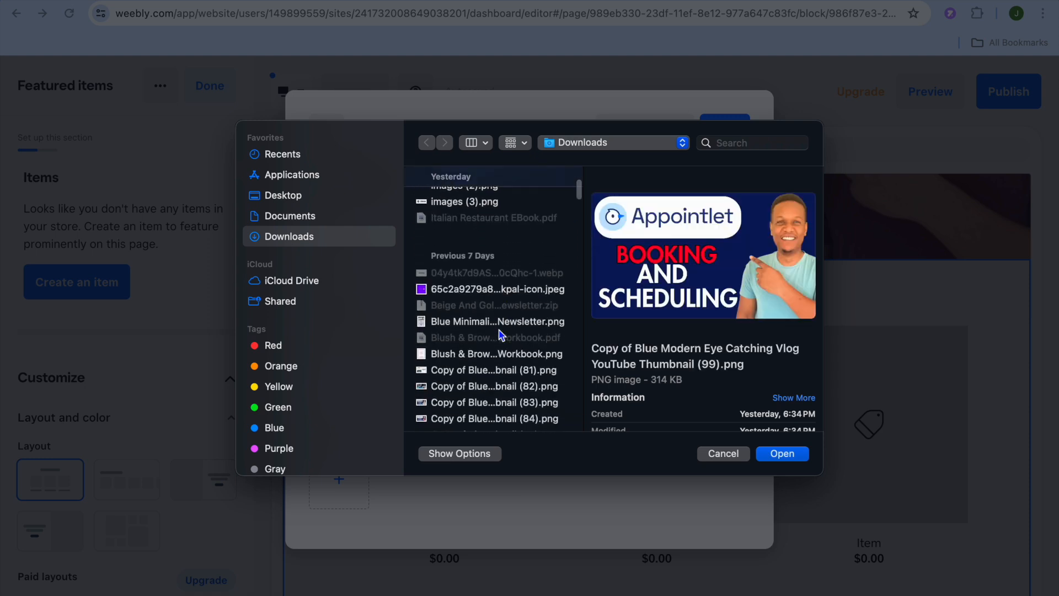
click(510, 291)
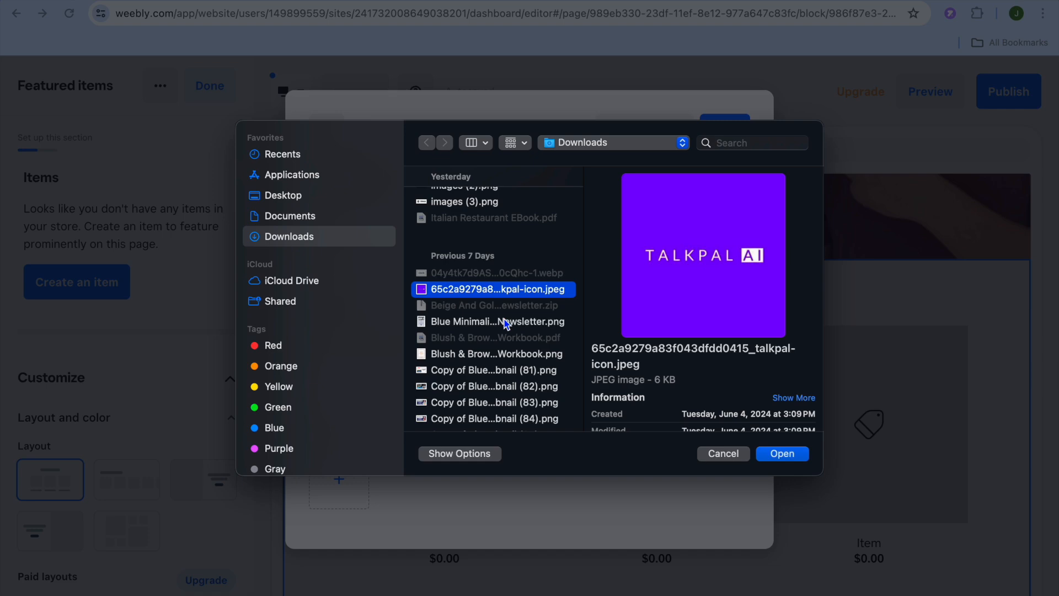
click(785, 455)
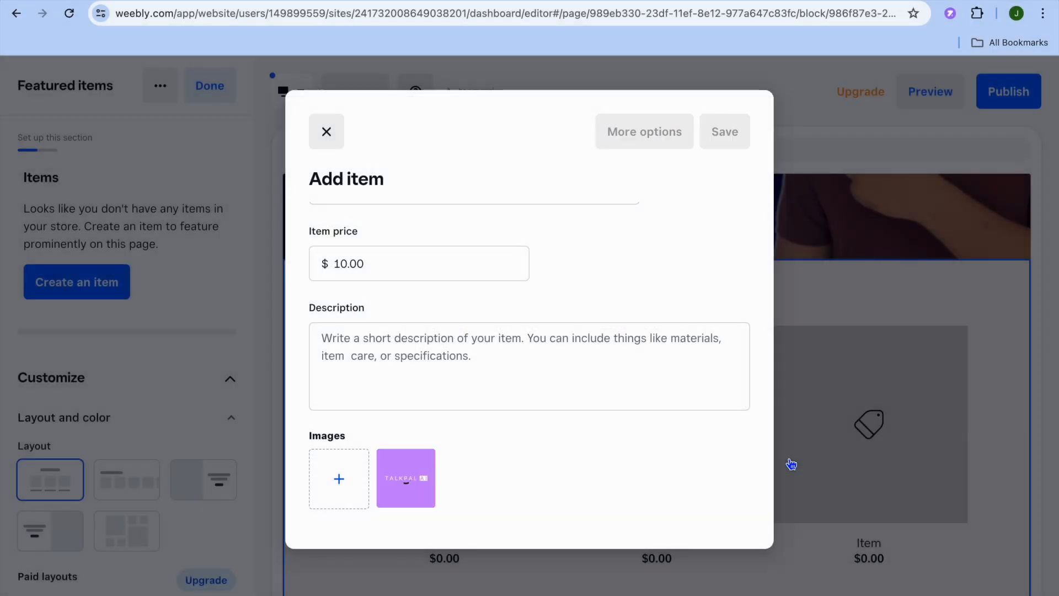
click(725, 136)
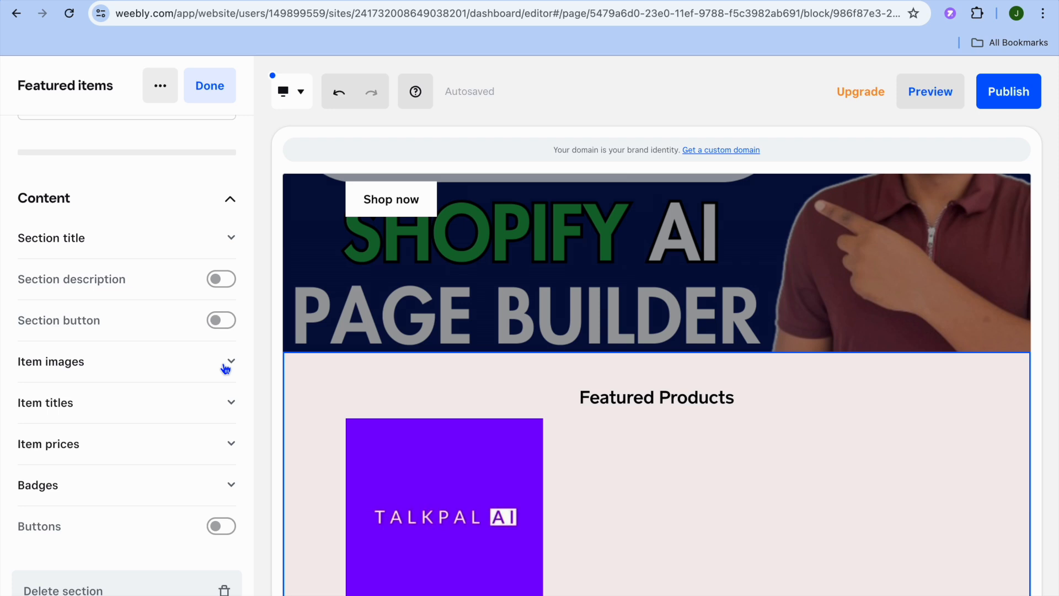
- Examine the Featured items section's item image and badge settings, then return to the list of page sections
click(226, 369)
scroll(102, 505, down, 3)
scroll(103, 506, down, 2)
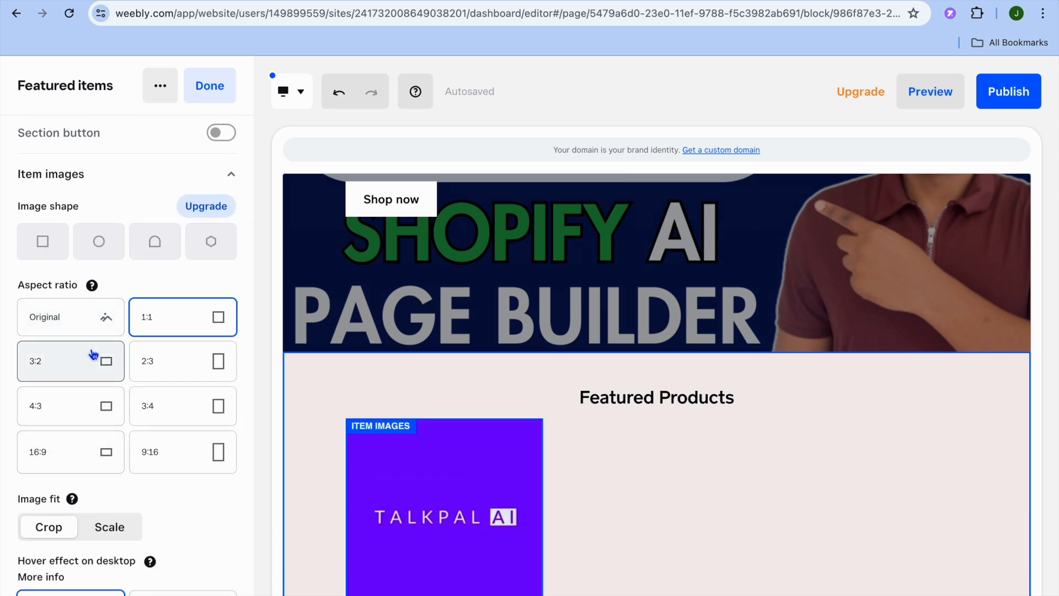
scroll(198, 445, down, 7)
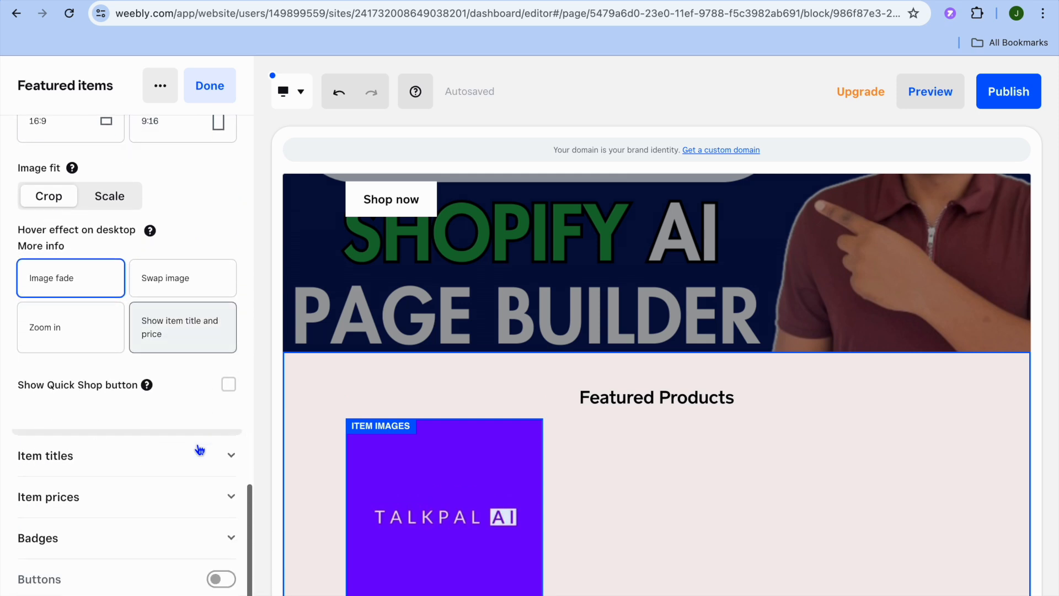
scroll(199, 450, down, 1)
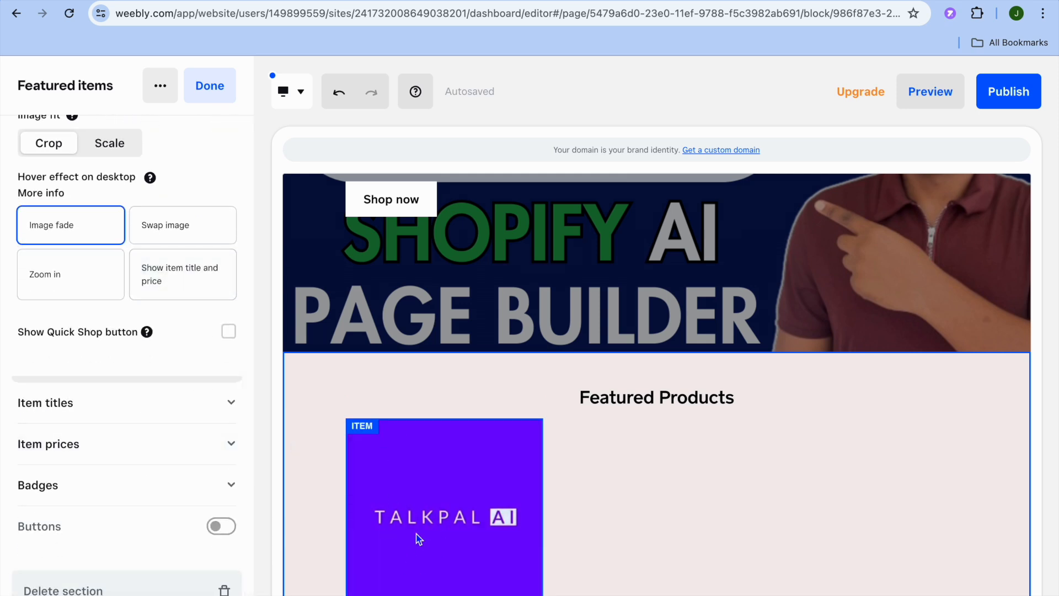
click(221, 490)
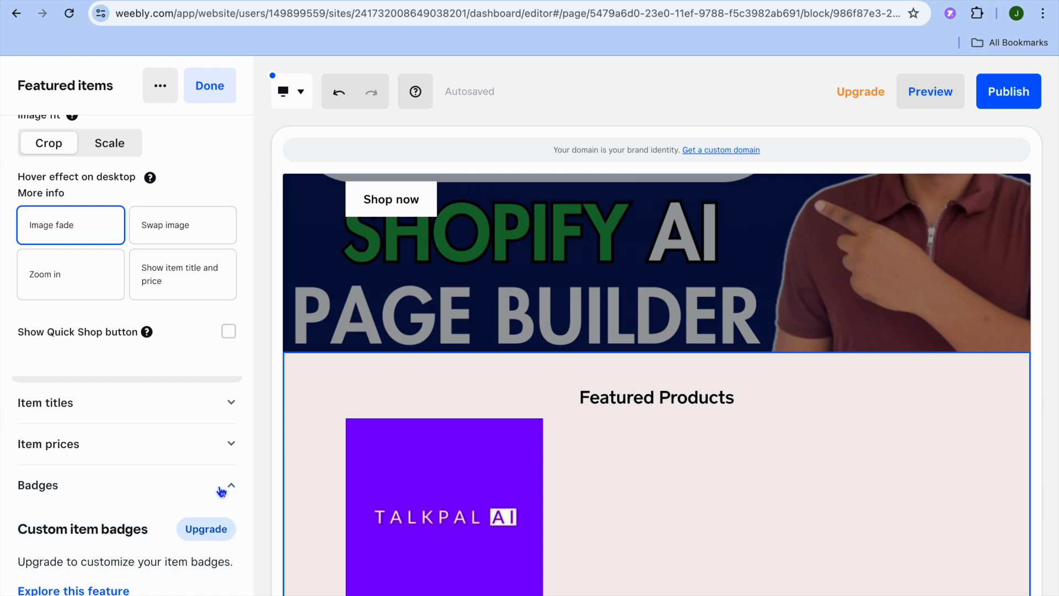
scroll(221, 490, down, 3)
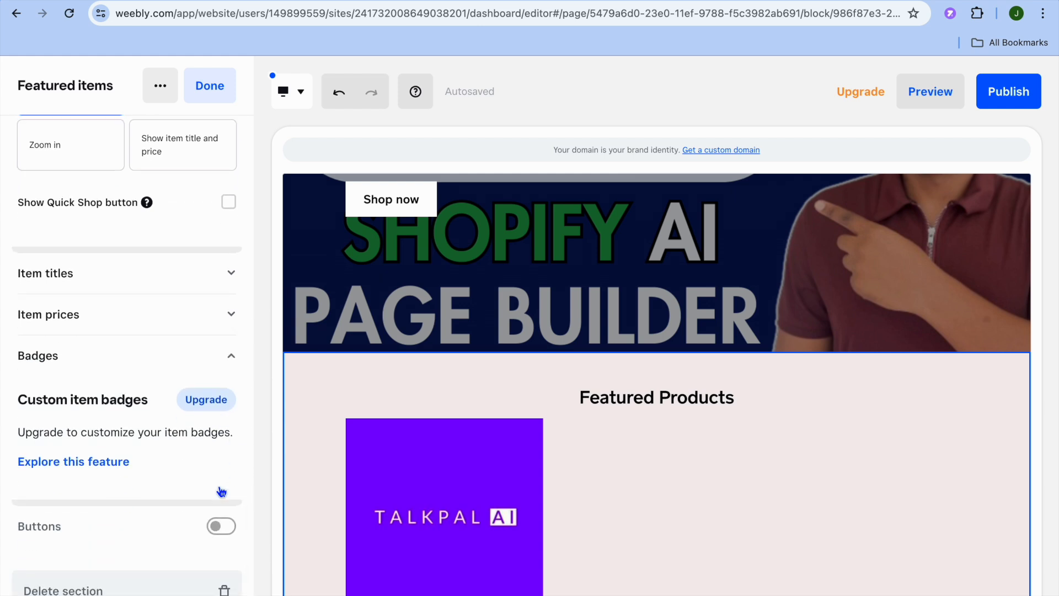
click(231, 356)
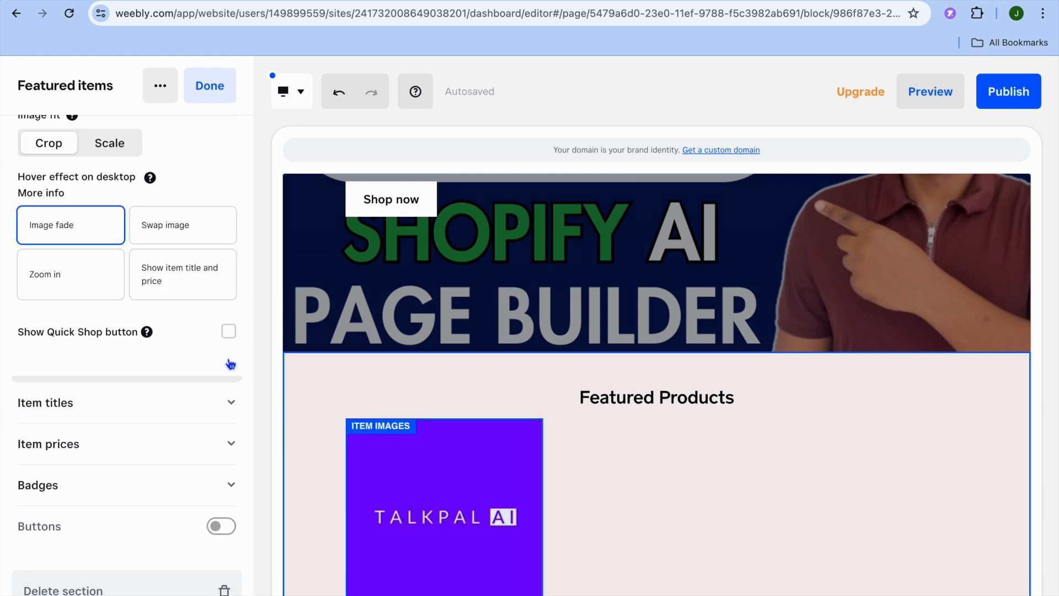
scroll(231, 364, up, 20)
click(210, 86)
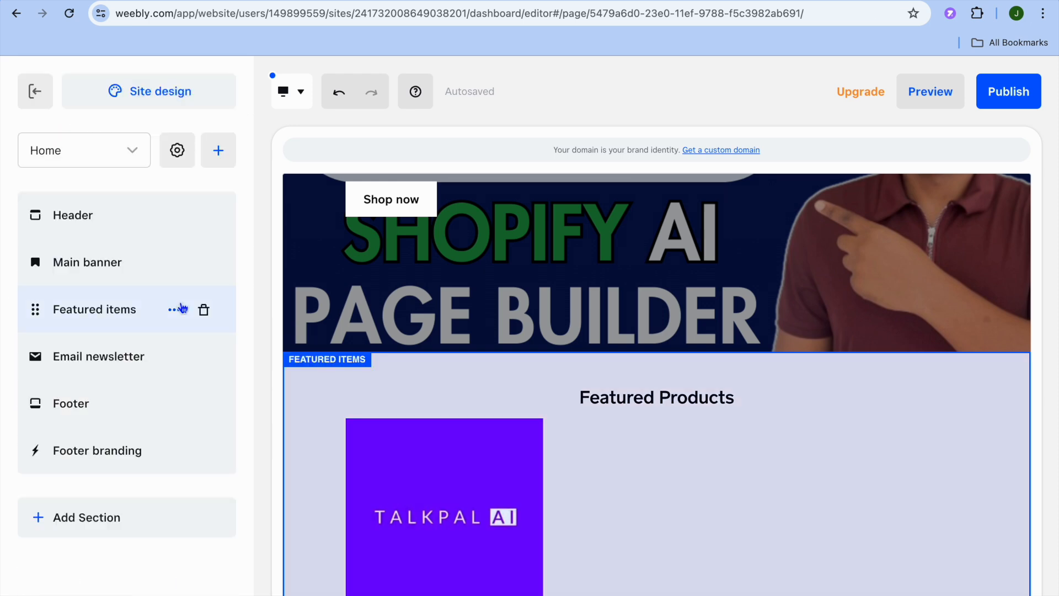
- Look over the Email newsletter section's settings and the newsletter and footer areas of the page
click(124, 360)
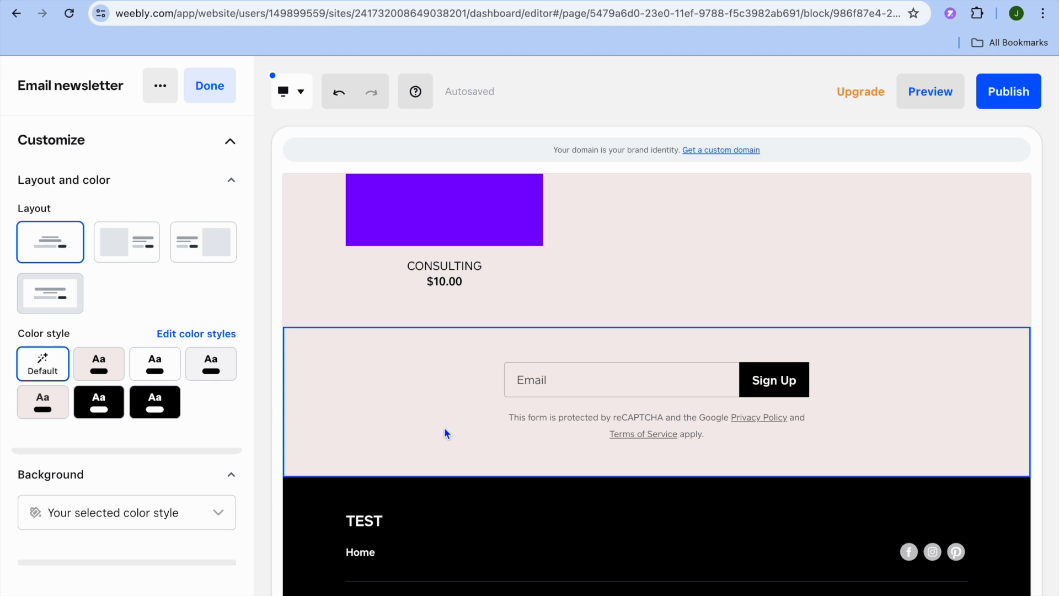
scroll(438, 429, down, 4)
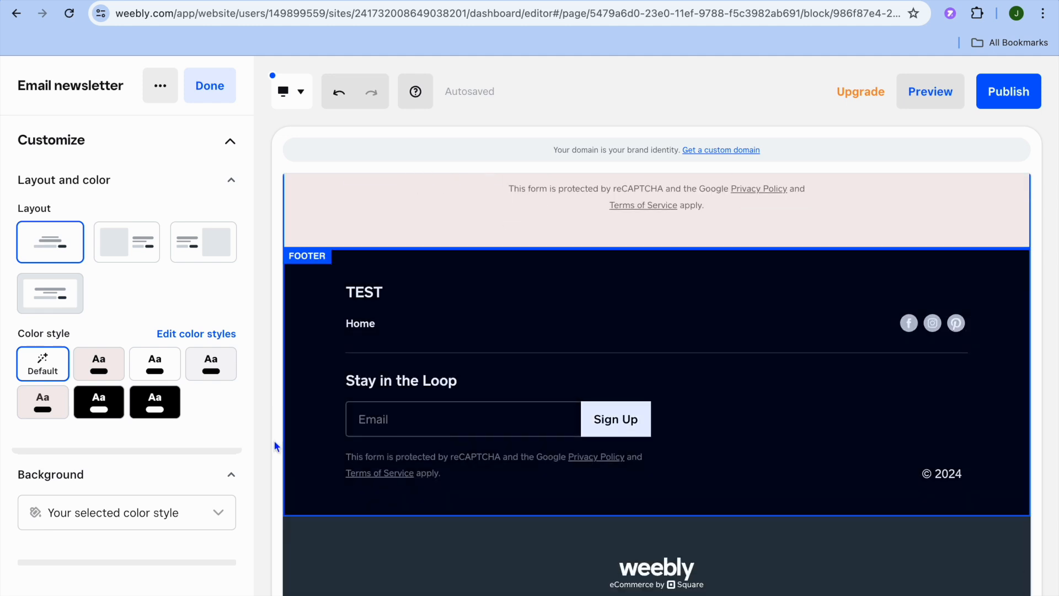
scroll(141, 475, down, 2)
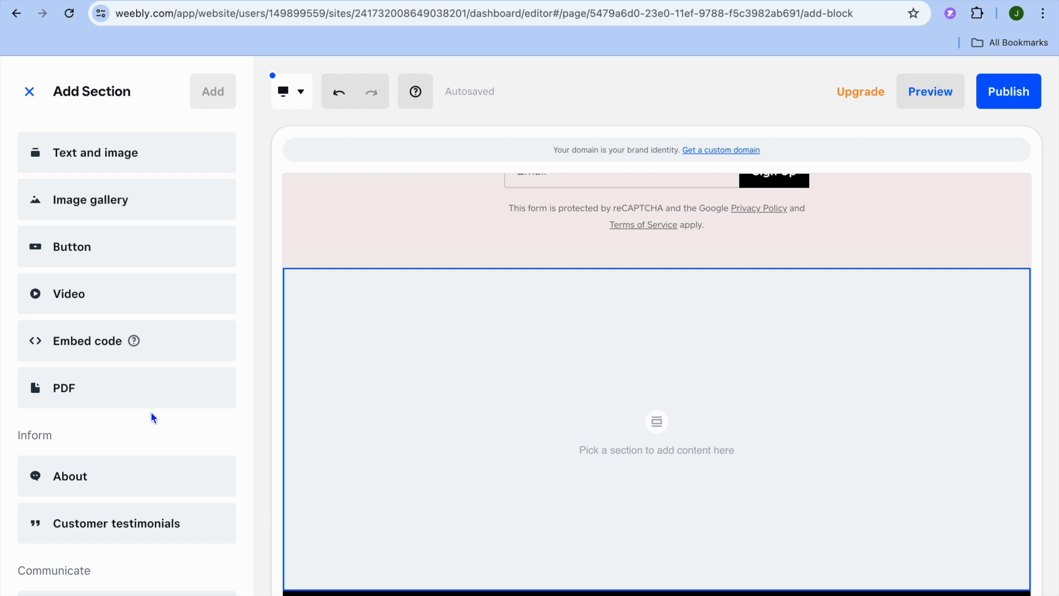
- Add a PDF section to the home page between the email newsletter and the footer
click(113, 397)
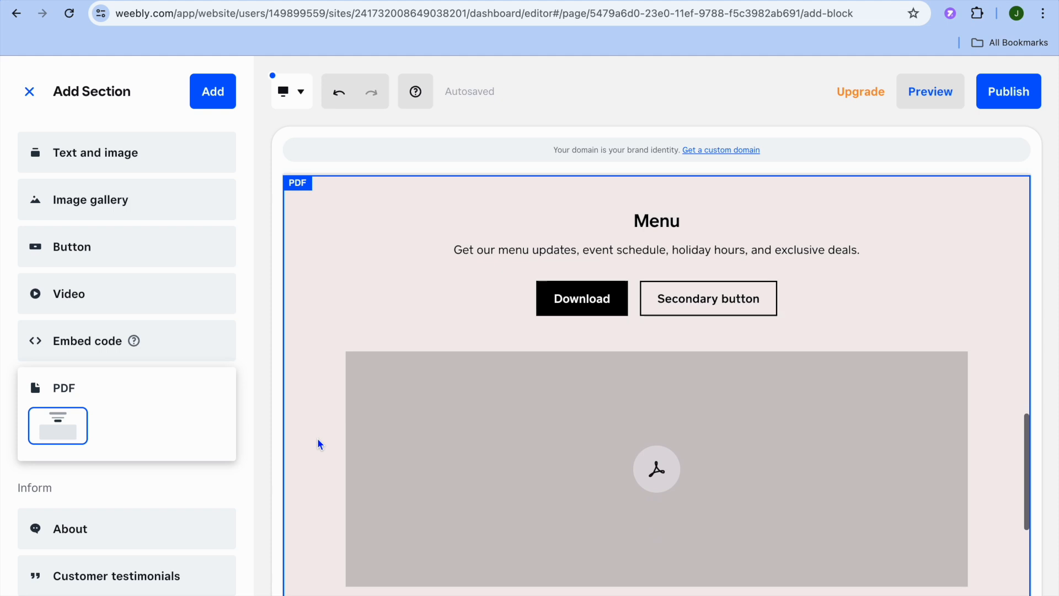
scroll(377, 440, down, 3)
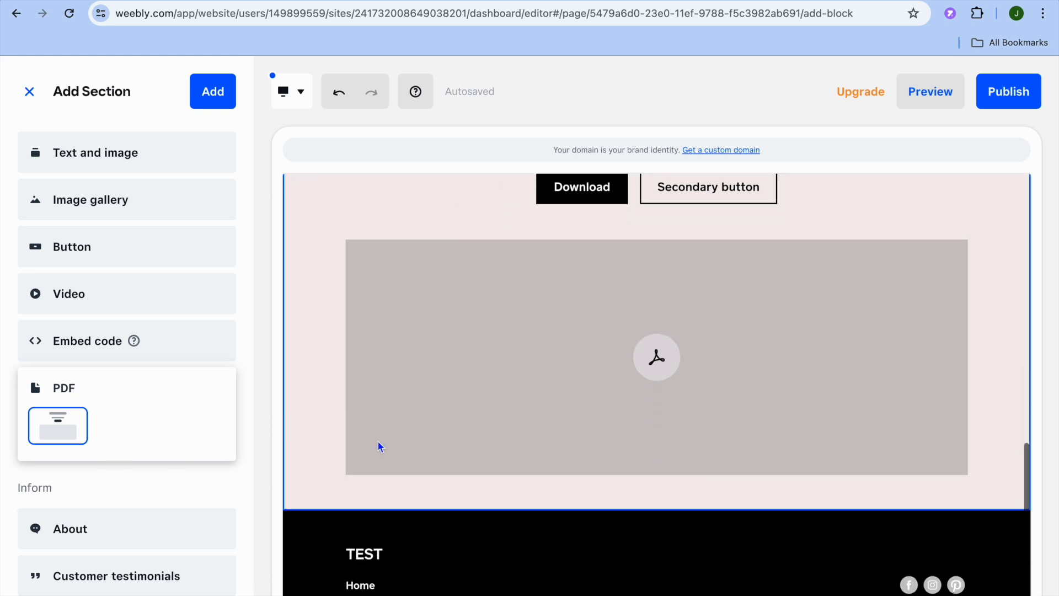
scroll(377, 440, up, 2)
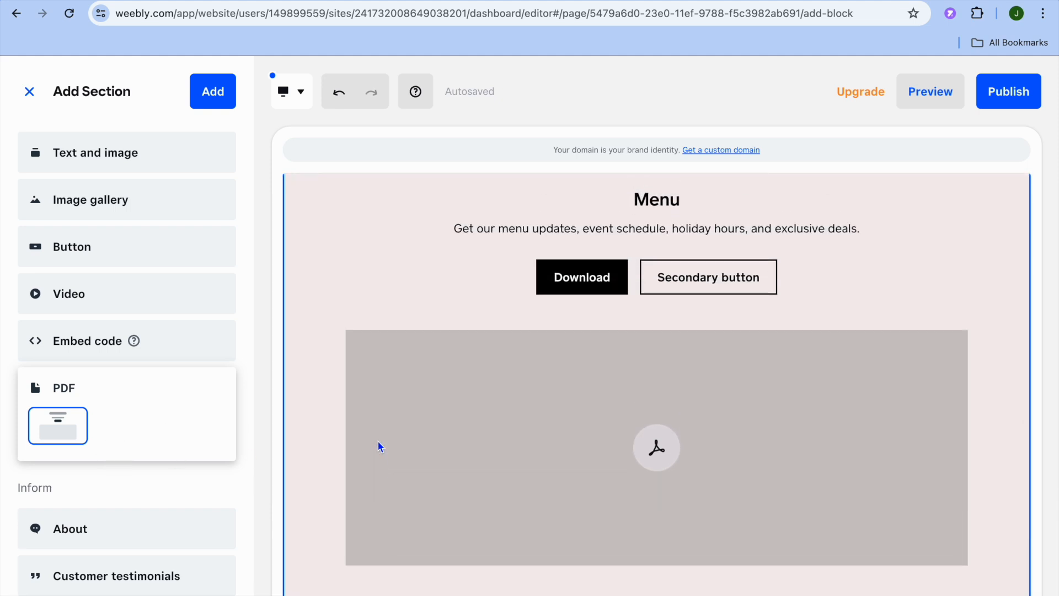
scroll(378, 441, up, 1)
scroll(378, 440, up, 1)
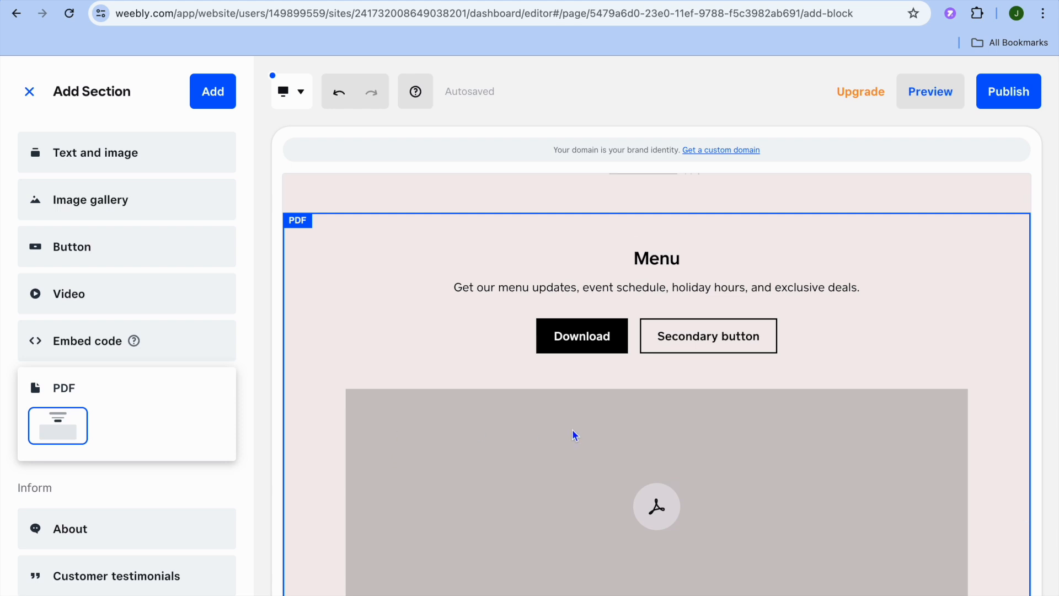
click(597, 438)
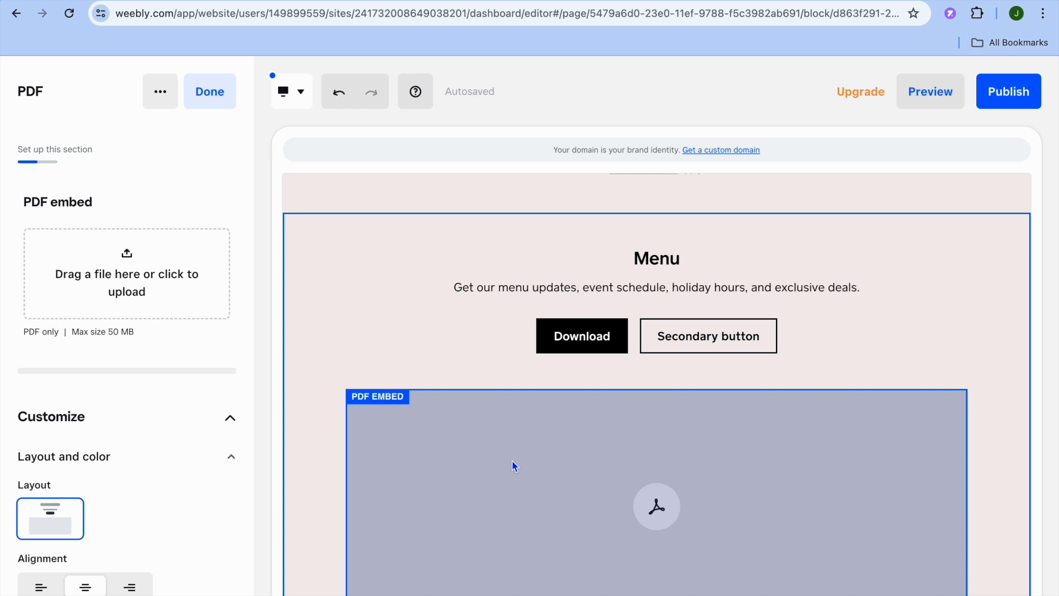
- Review the PDF section's embed area and Download button settings, then finish editing the section
scroll(512, 460, down, 2)
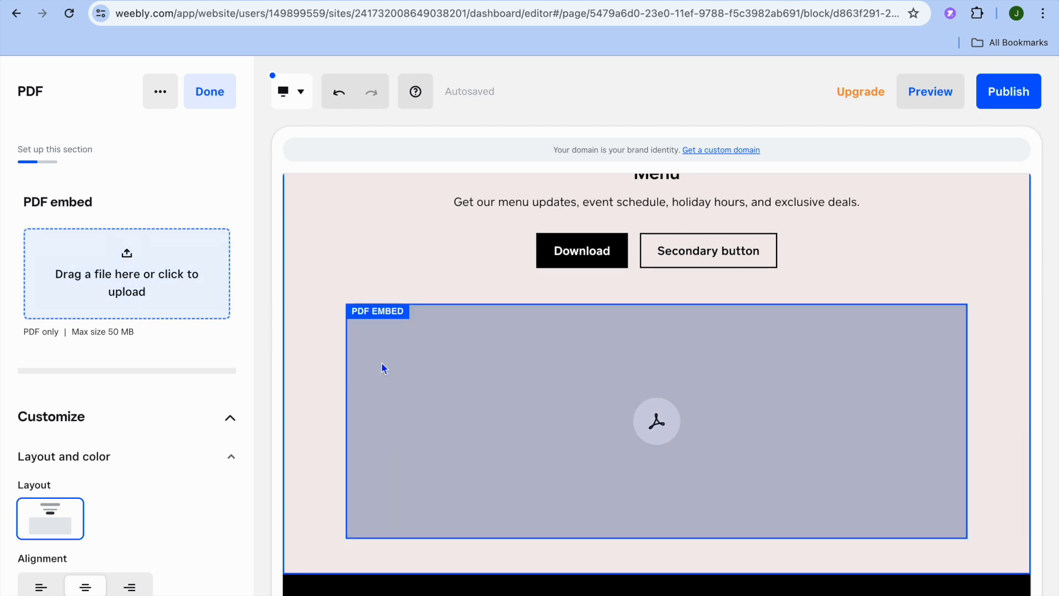
scroll(384, 365, down, 1)
scroll(384, 366, up, 1)
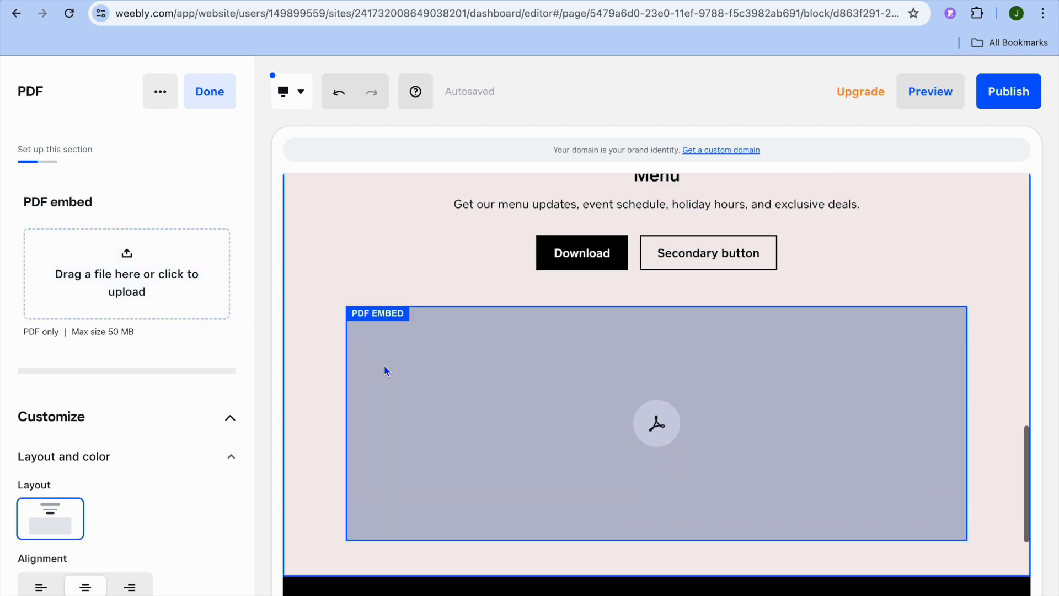
click(602, 259)
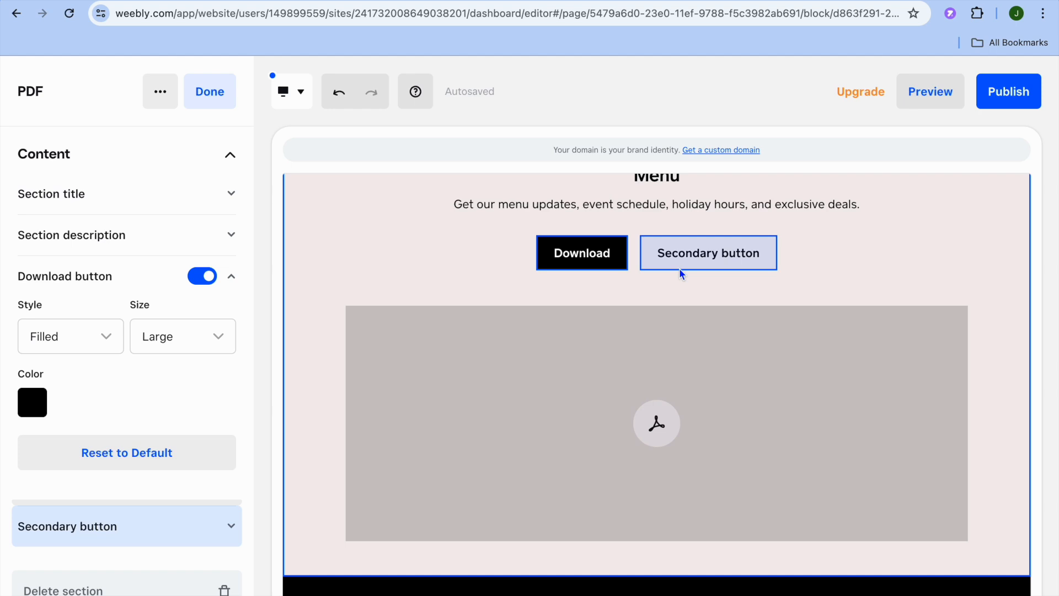
scroll(497, 359, down, 8)
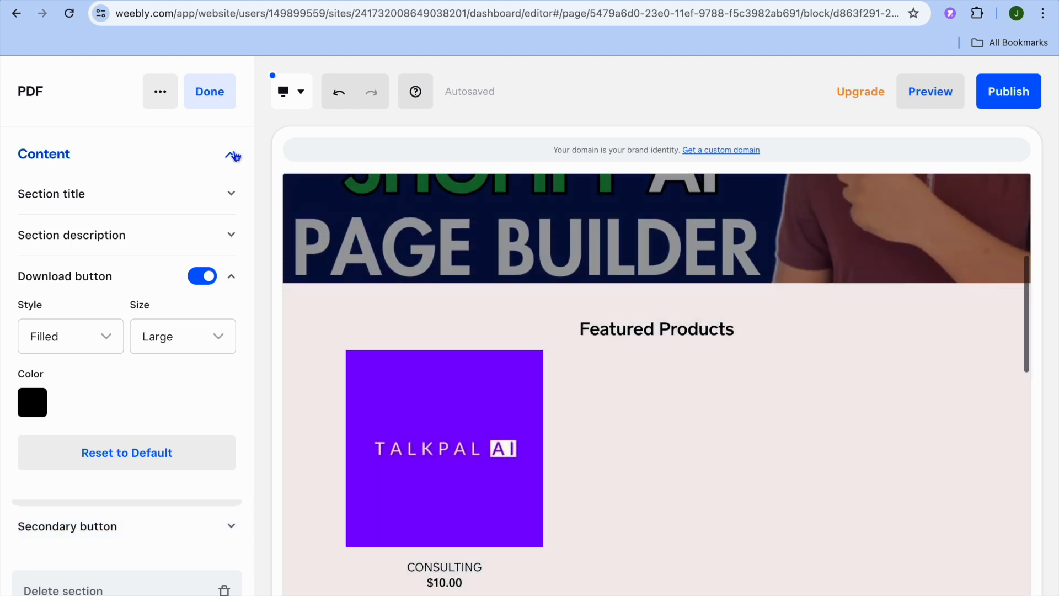
click(213, 93)
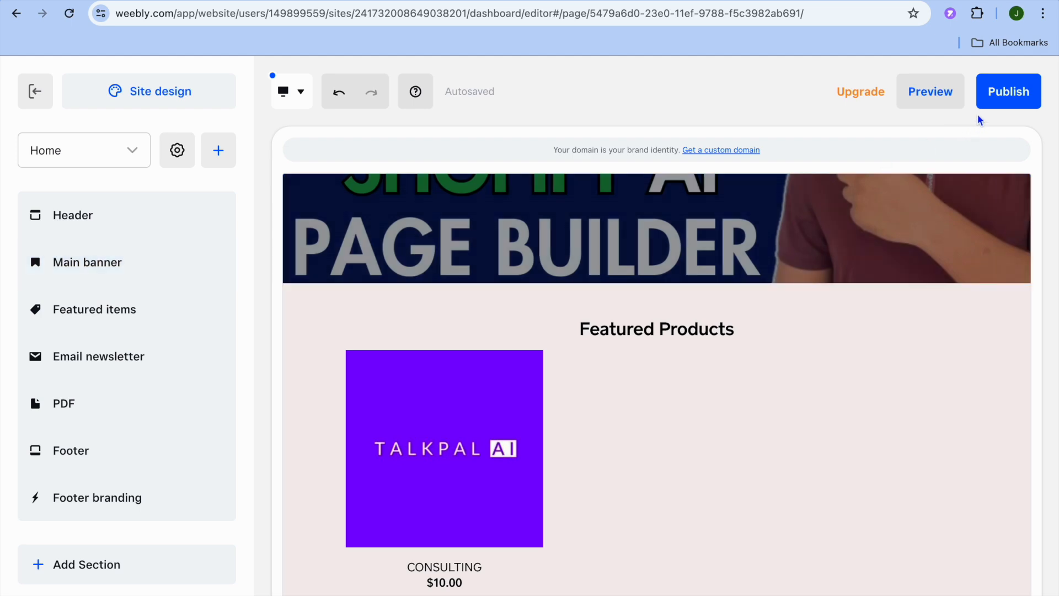
- Publish the site and review the free Weebly subdomain option in the domain setup
click(1025, 98)
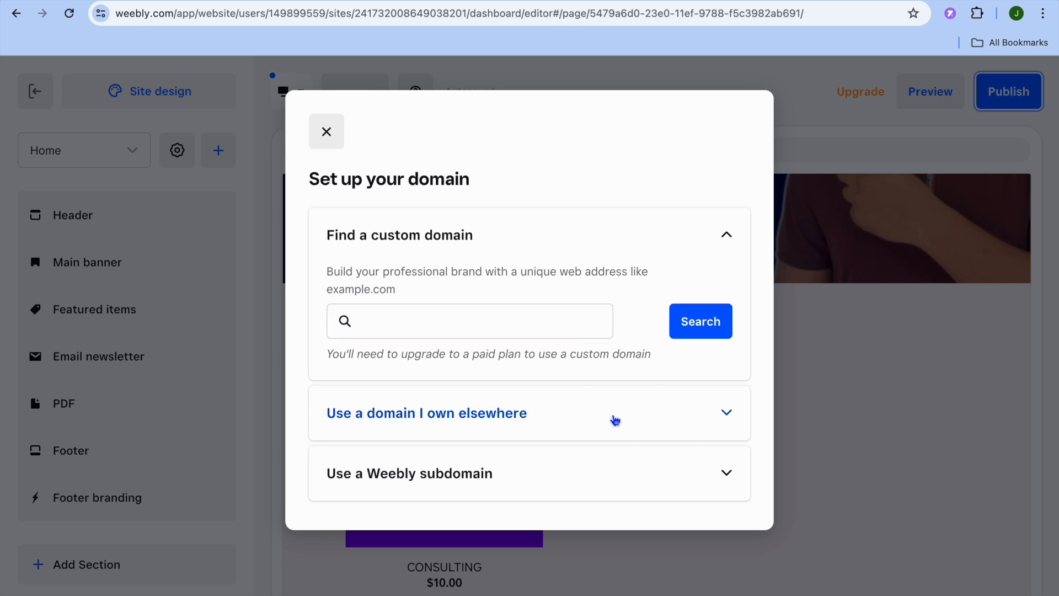
click(731, 486)
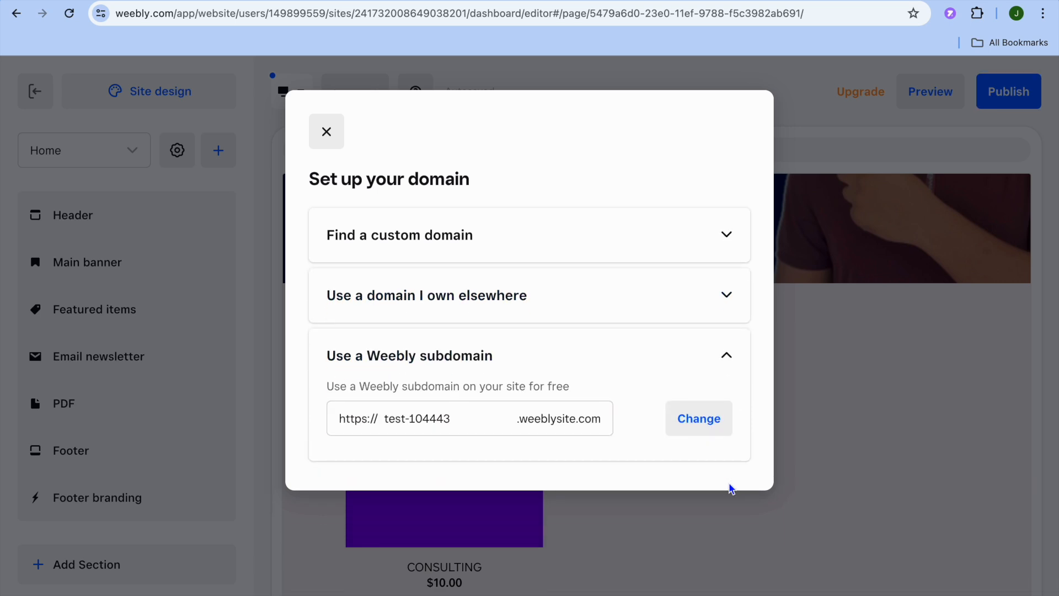
click(408, 420)
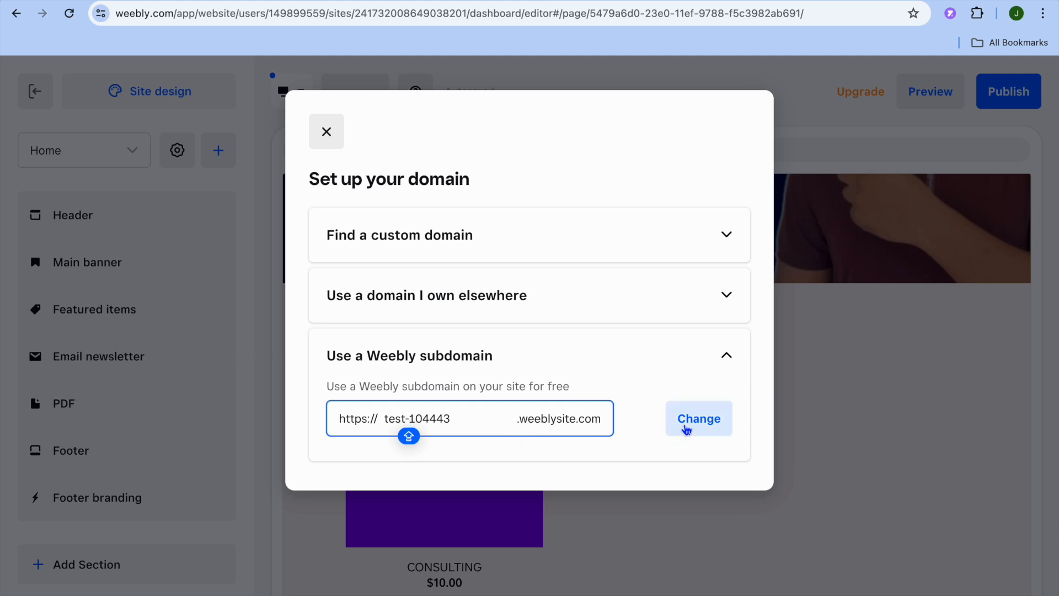
click(470, 421)
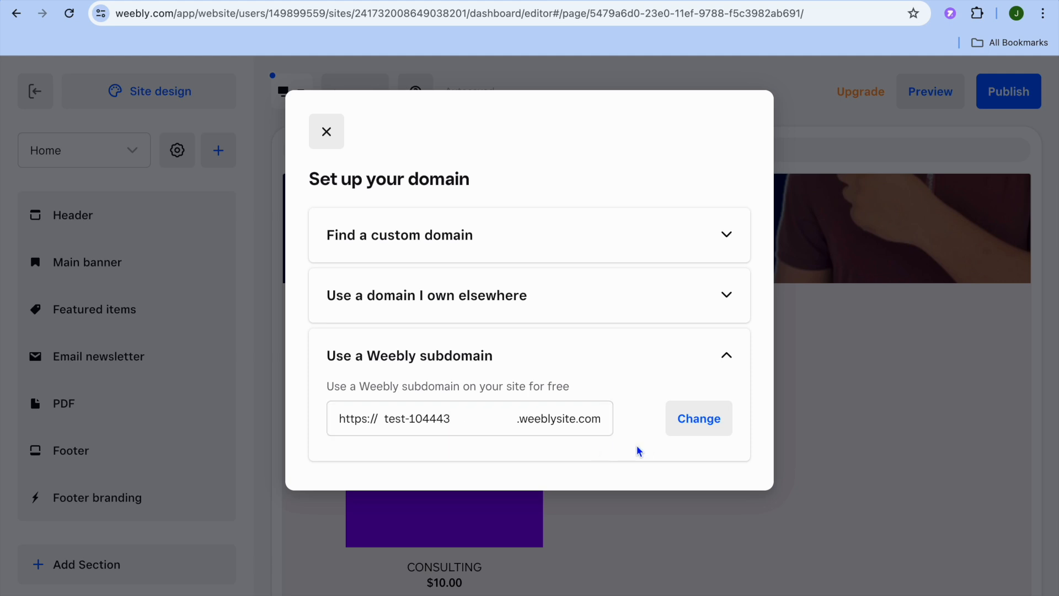
click(726, 358)
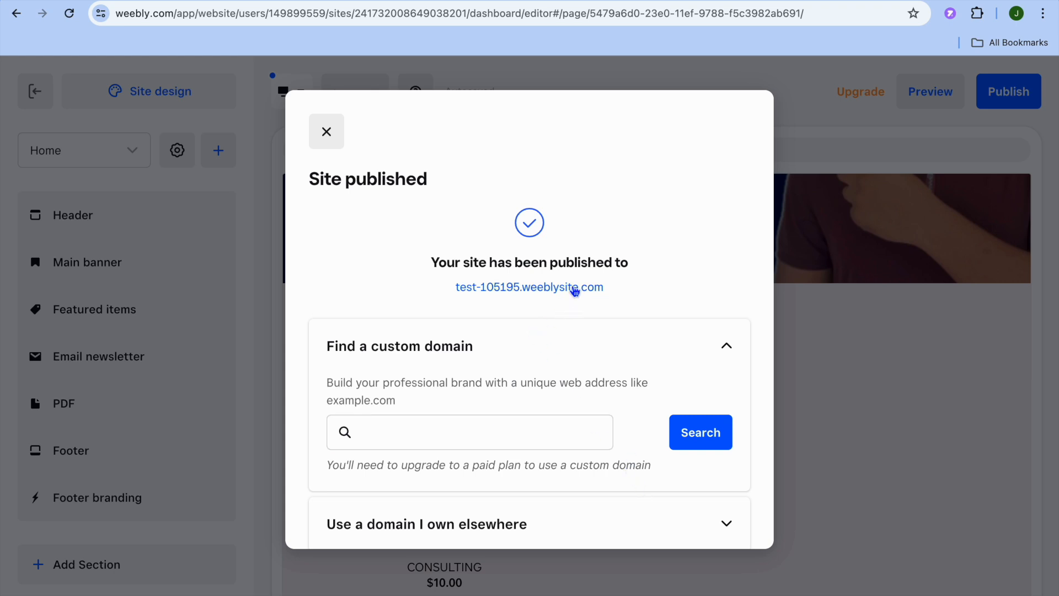
- Open the published site from its weeblysite.com link and look through the whole home page
click(574, 289)
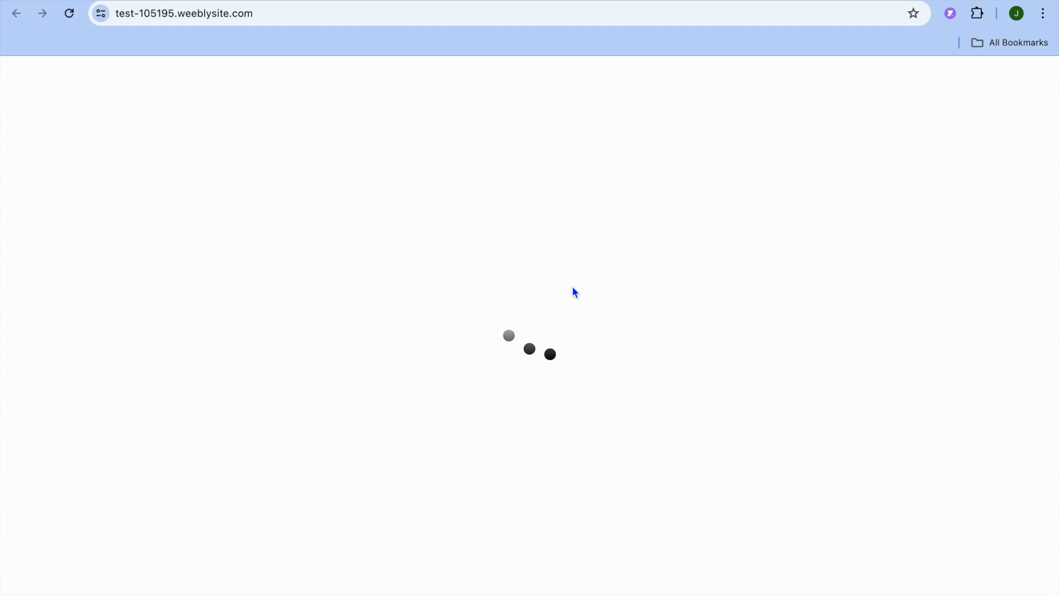
scroll(573, 288, down, 4)
scroll(572, 288, down, 15)
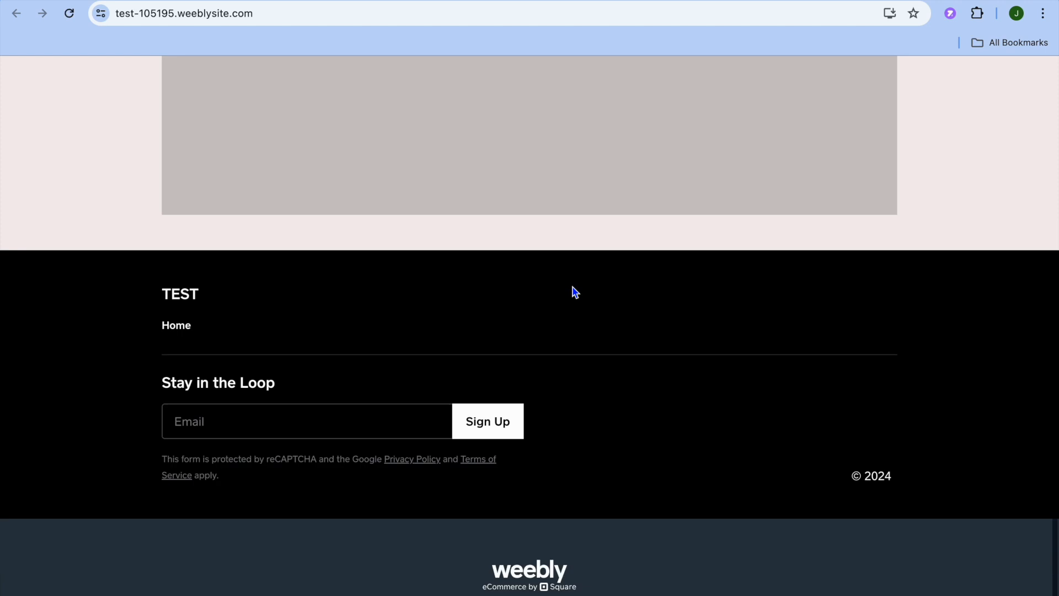
scroll(573, 288, up, 20)
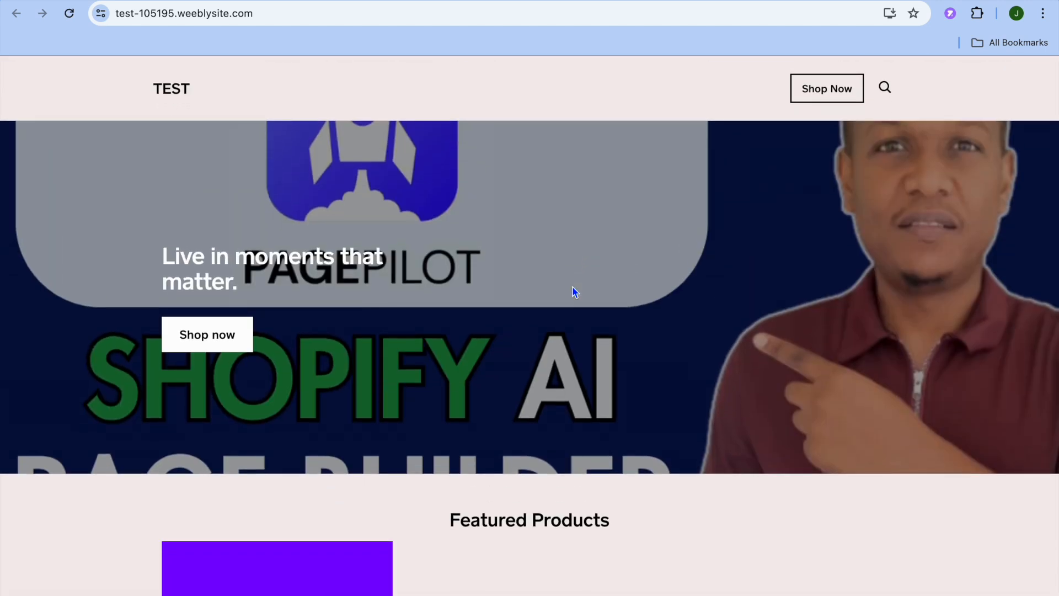